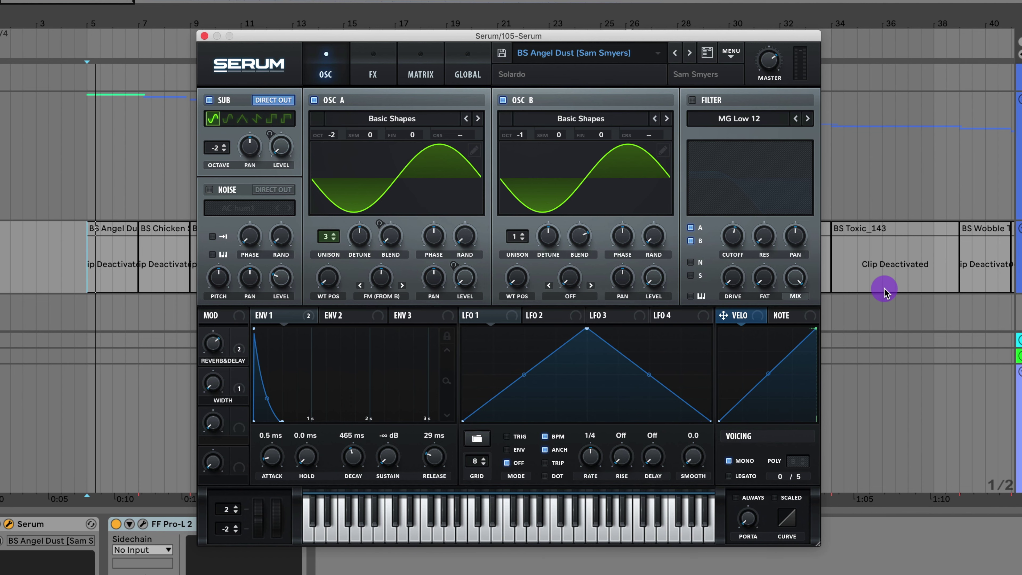
Dismiss Serum's preset list without changing presets, then reactivate the BS Angel Dust_128 clip.
left_click(574, 53)
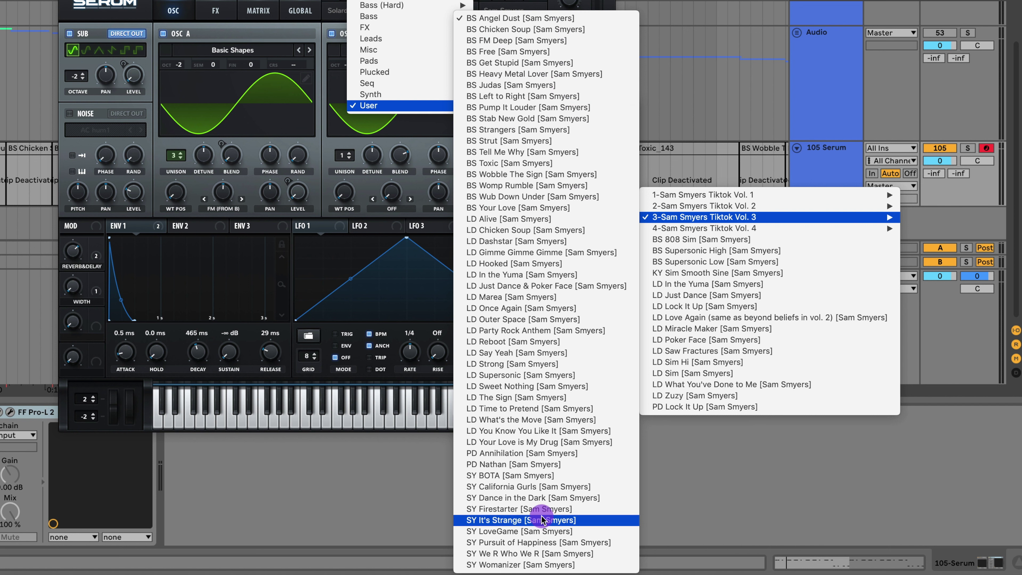
key("Escape")
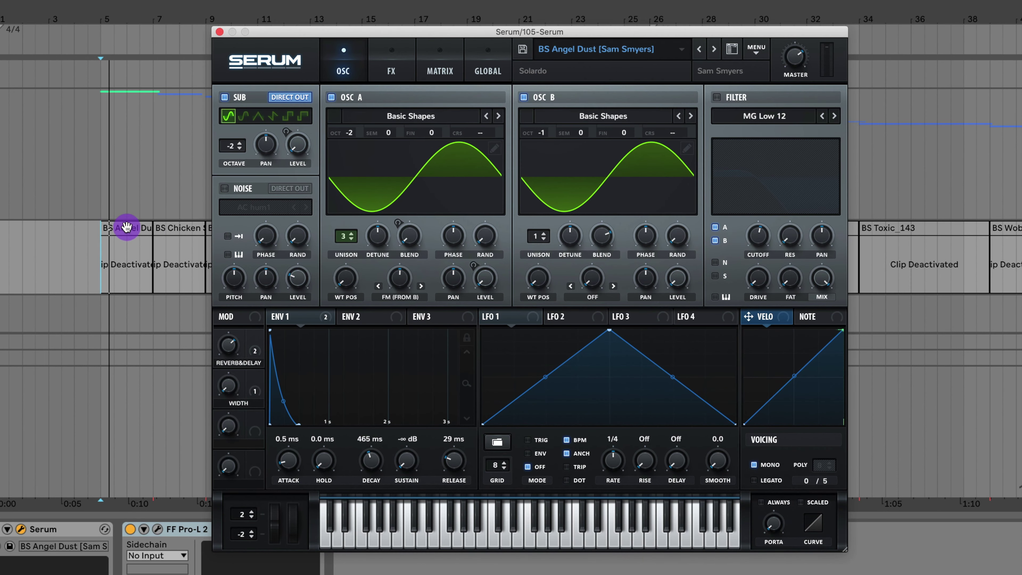
left_click(126, 226)
key("0")
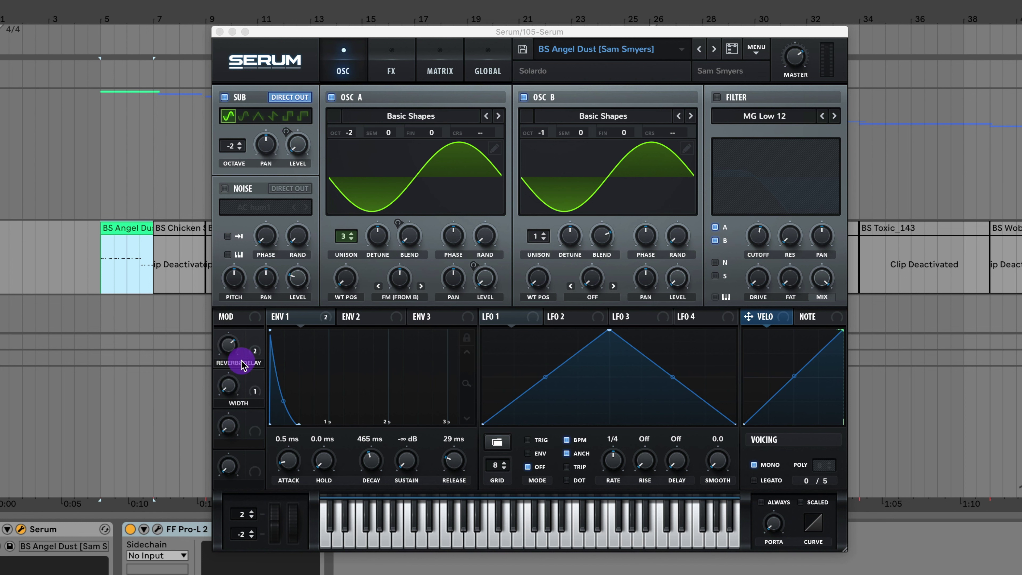
Play BS Angel Dust, load BS Chicken Soup, and select the BS Free clip.
key("space")
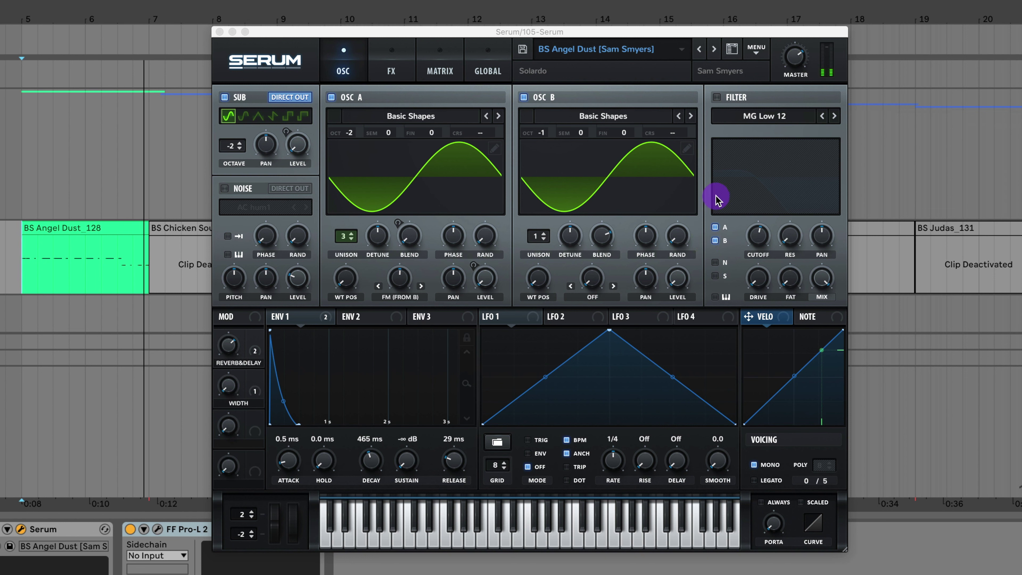
left_click(714, 48)
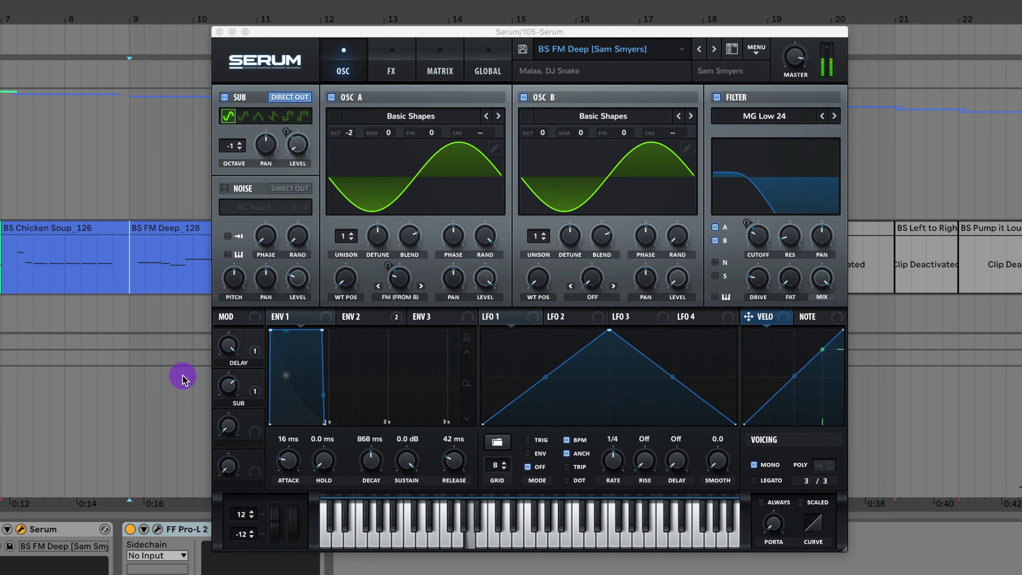
left_click(114, 230)
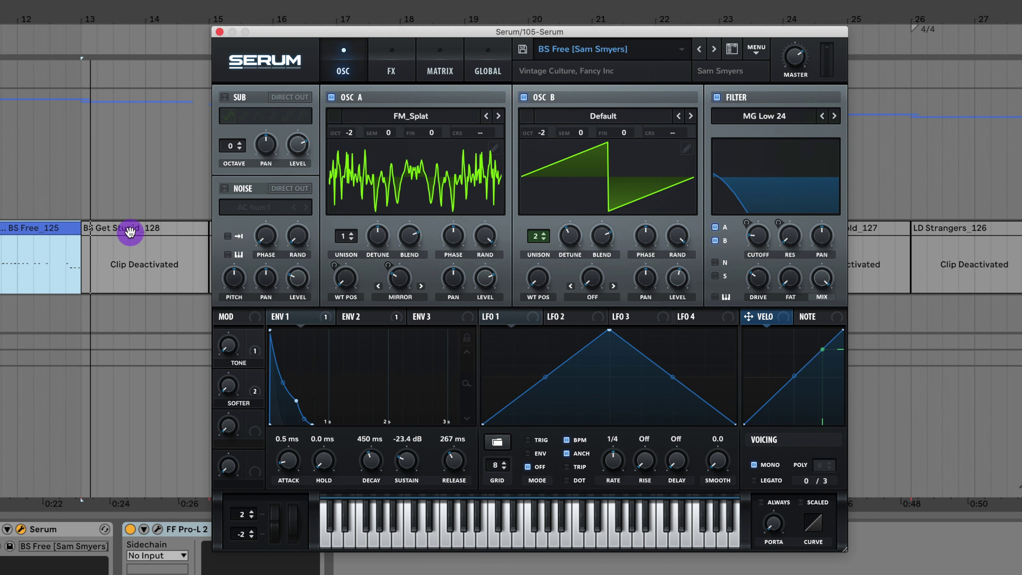
Activate and play the BS Get Stupid clip, then select the BS Heavy Metal Lover clip.
left_click(128, 228)
key("0")
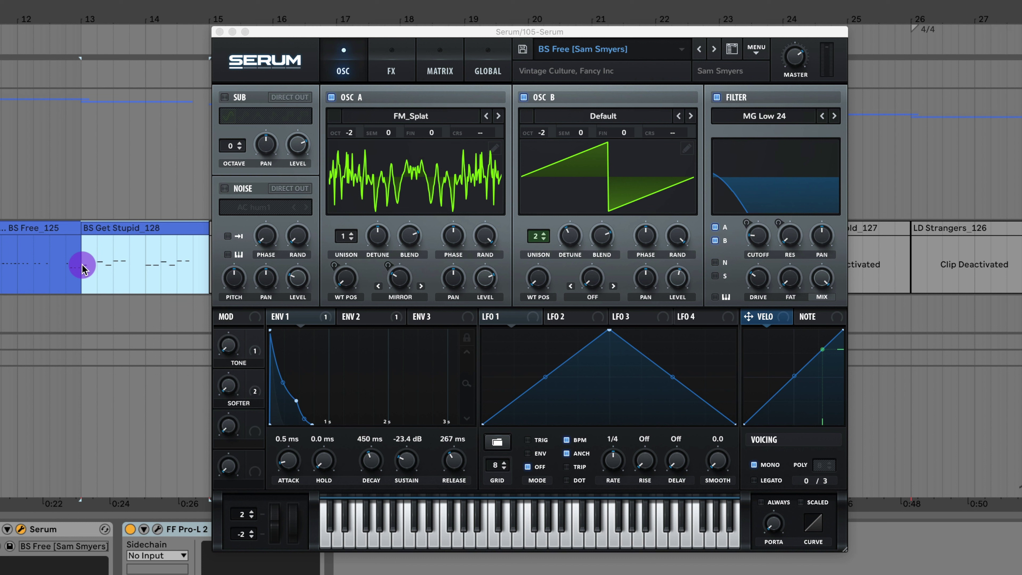
left_click(82, 265)
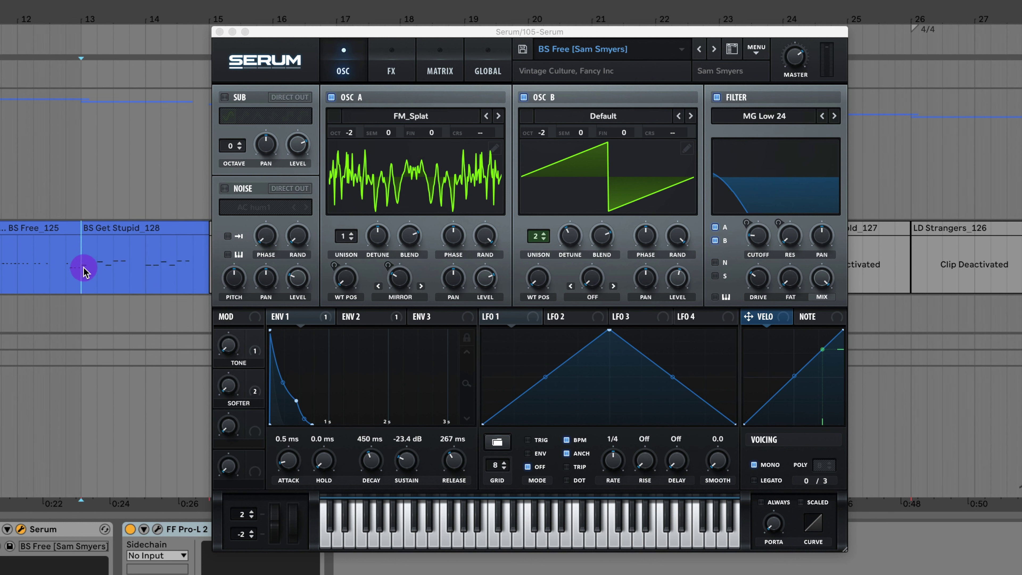
key("space")
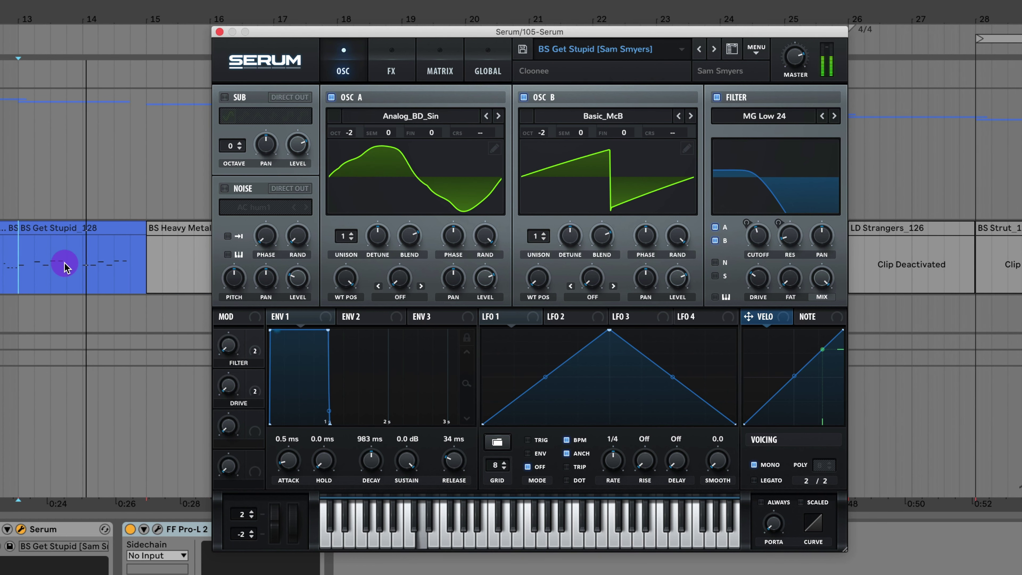
left_click(135, 229)
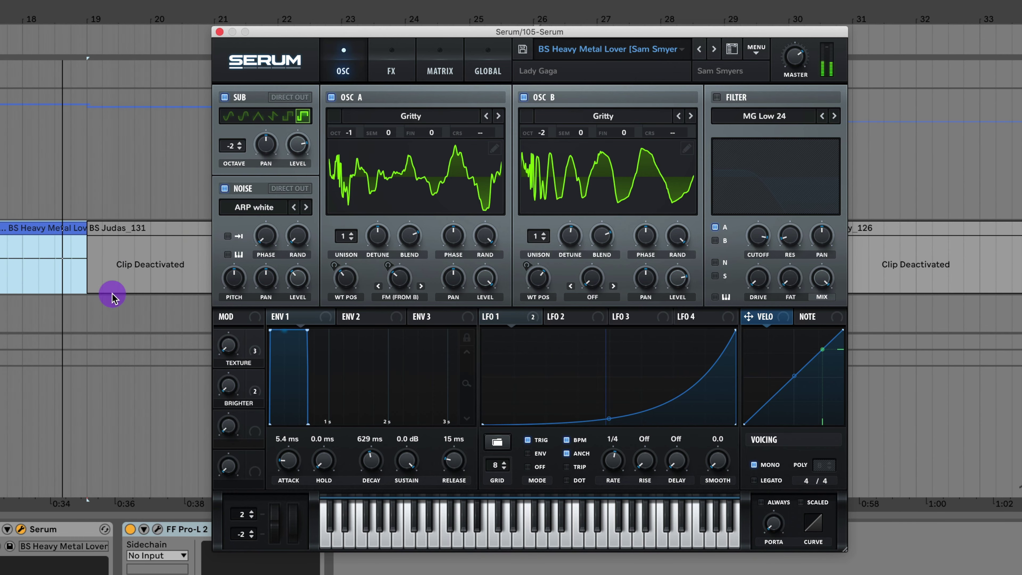
Activate the BS Judas clip and play through BS Left to Right, BS Pump it Louder and BS Stab New Gold.
left_click(119, 226)
key("0")
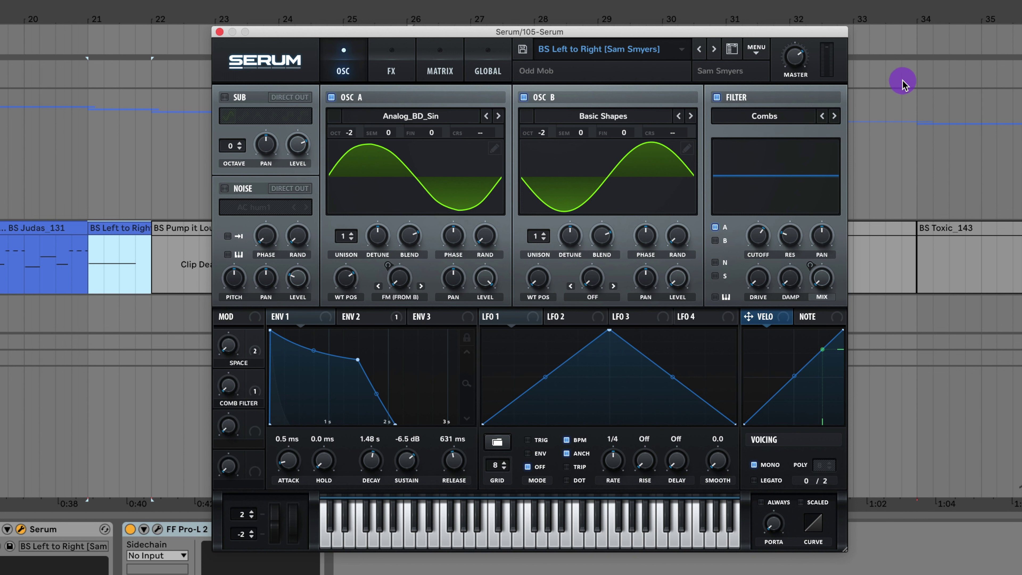
key("space")
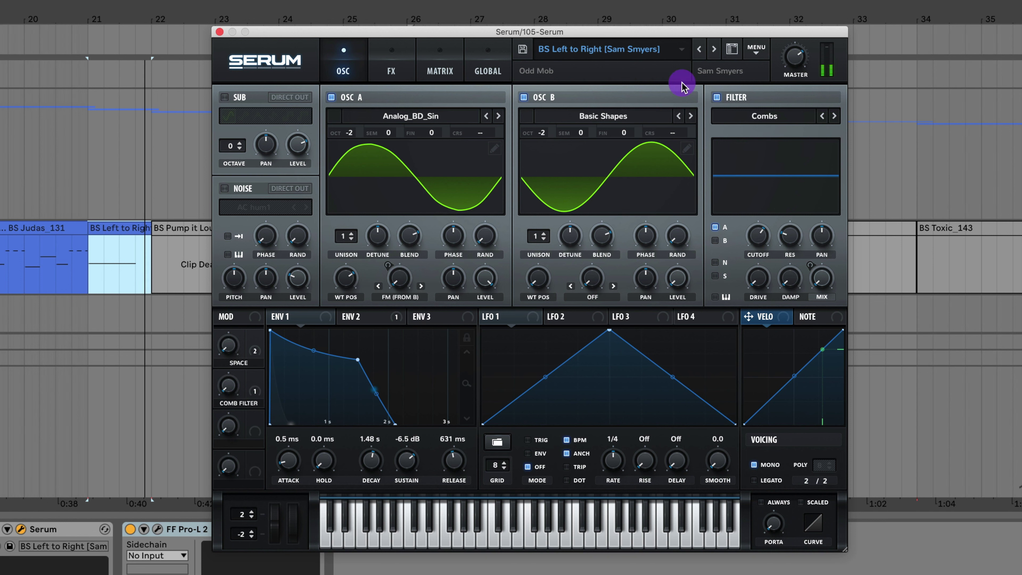
left_click(155, 244)
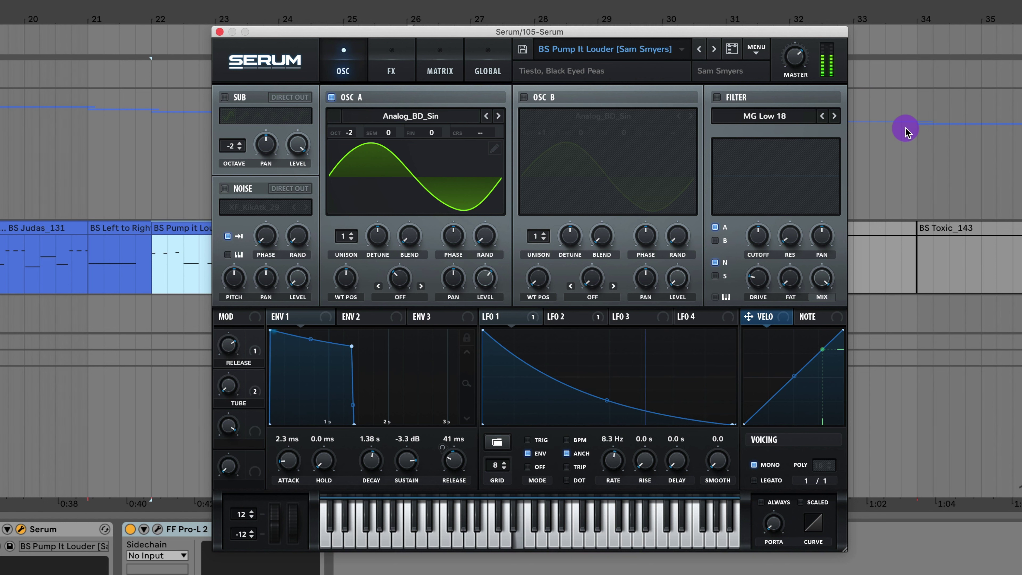
left_click(82, 280)
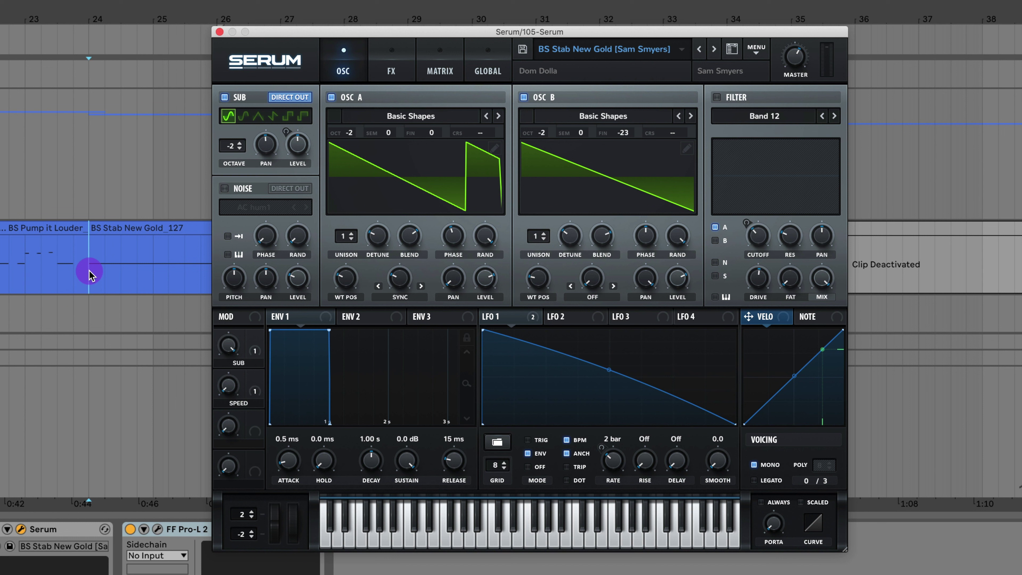
key("space")
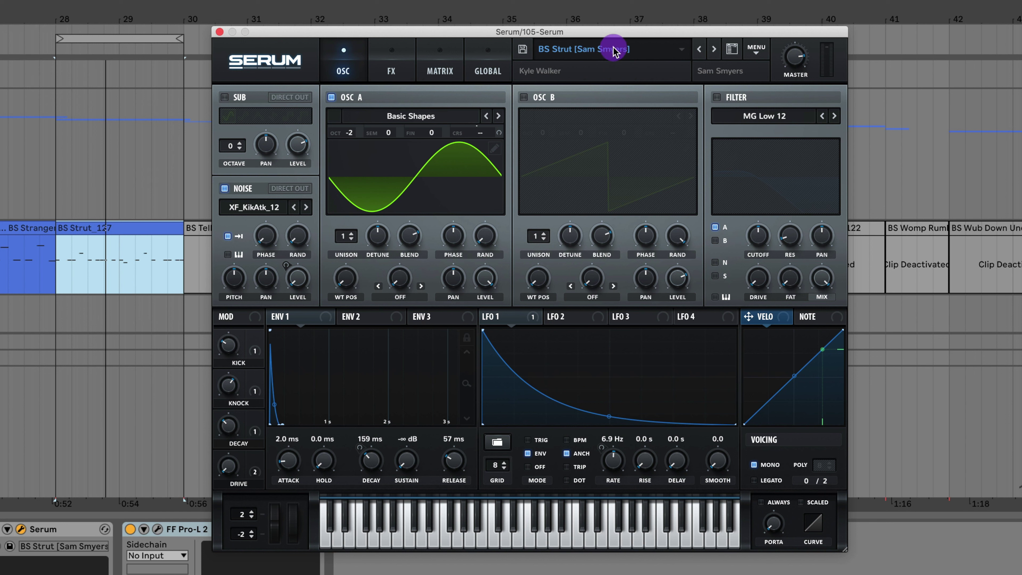
Play the looped BS Strut clip and turn its Knock macro down to 0%.
key("space")
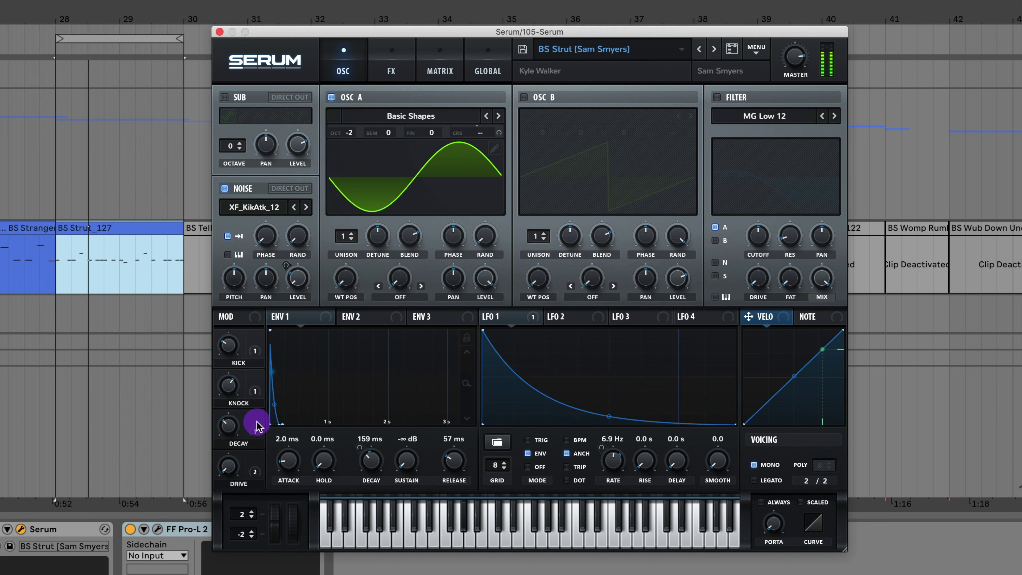
key("space")
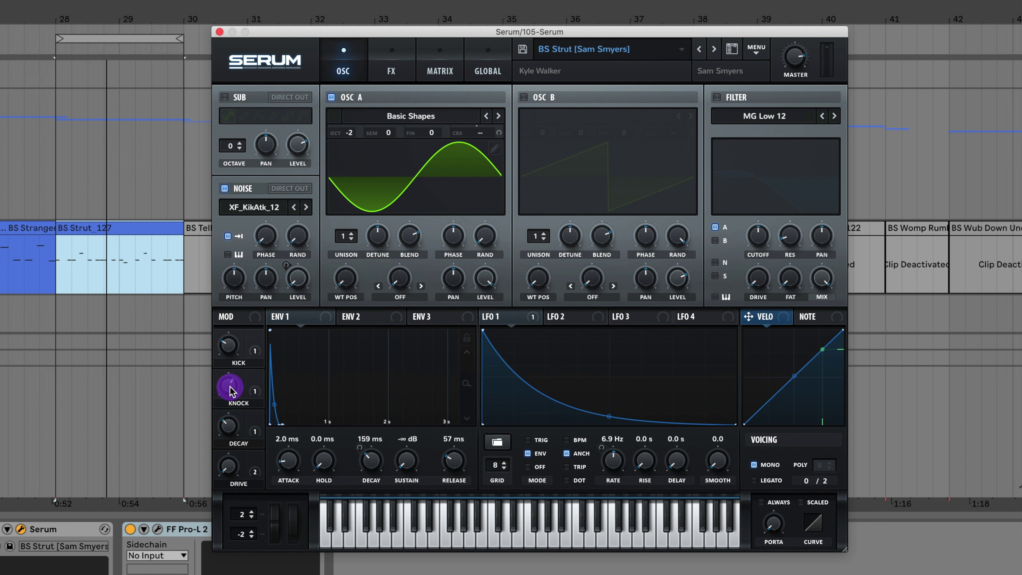
key("space")
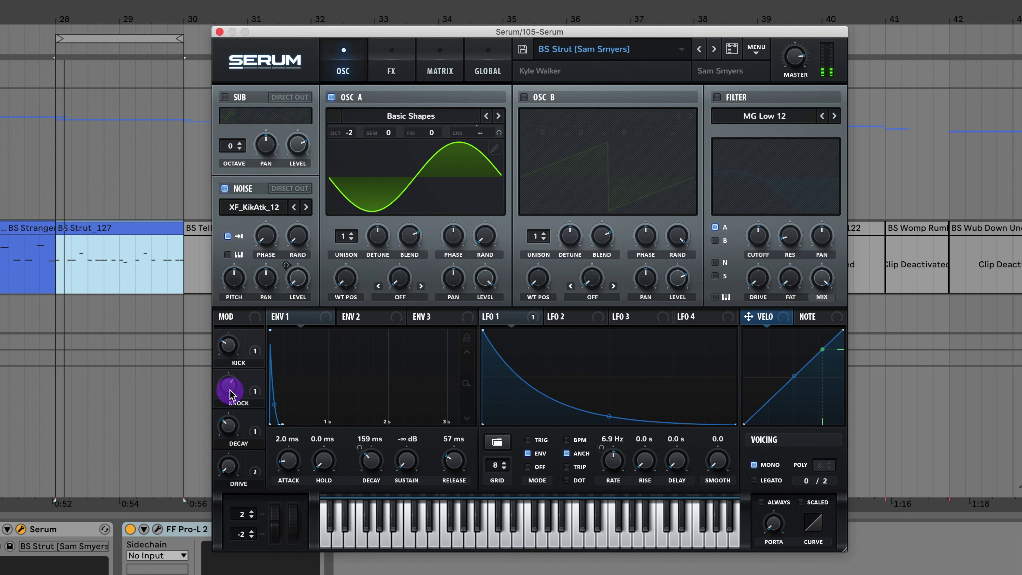
left_click_drag(228, 391, 269, 403)
Adjust BS Strut's Kick macro and lower Drive to about 28% while it plays.
left_click_drag(228, 348, 259, 460)
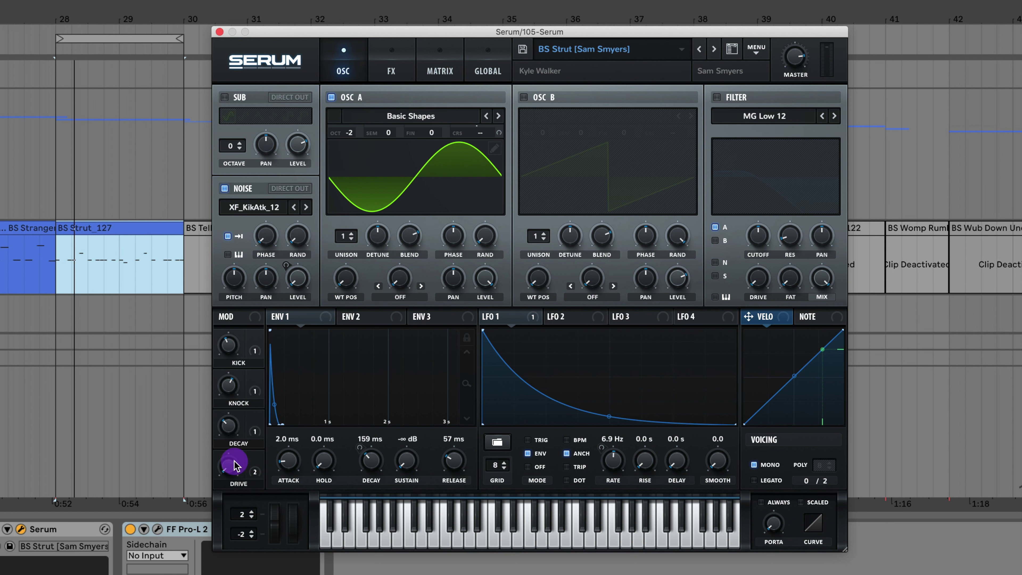
key("space")
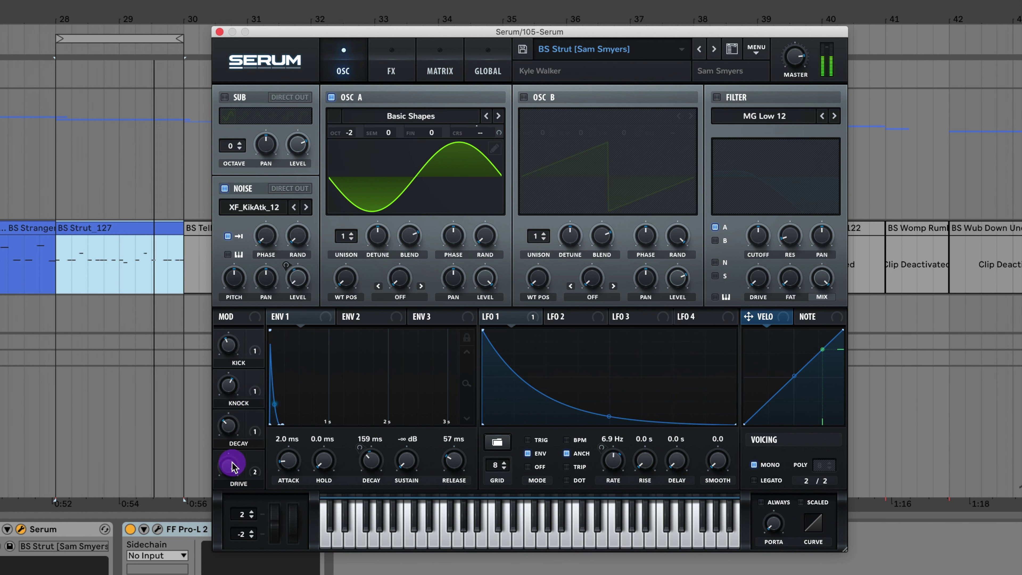
mouse_move(233, 469)
left_click_drag(233, 469, 240, 564)
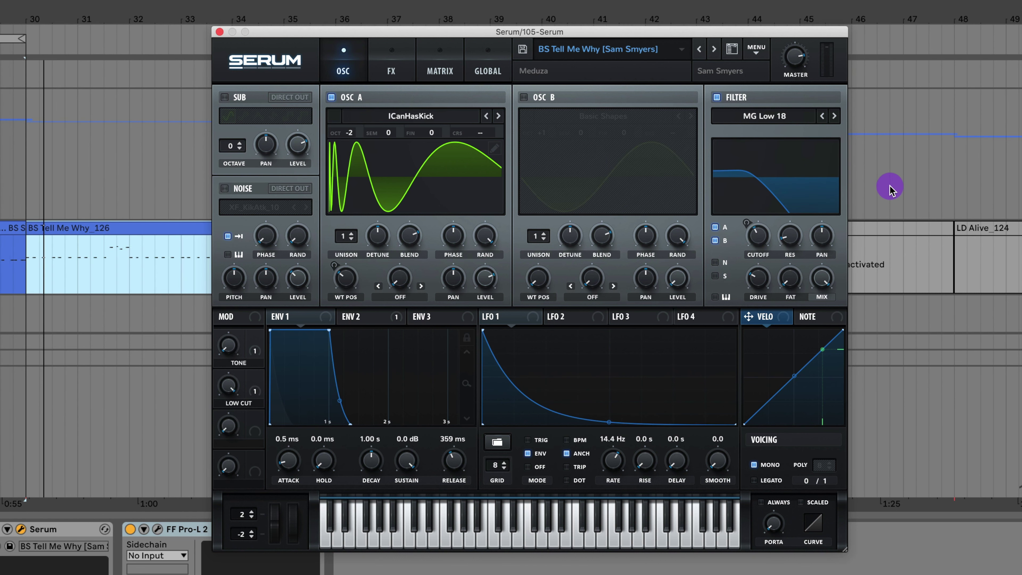
Play BS Tell Me Why, load BS Toxic, and play its clip from bar 34.
key("space")
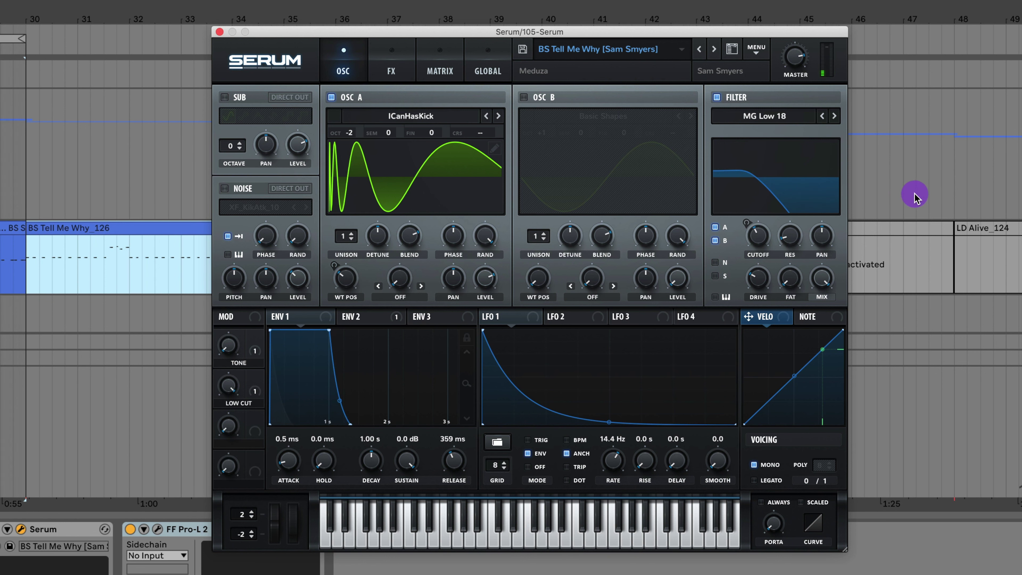
left_click(714, 49)
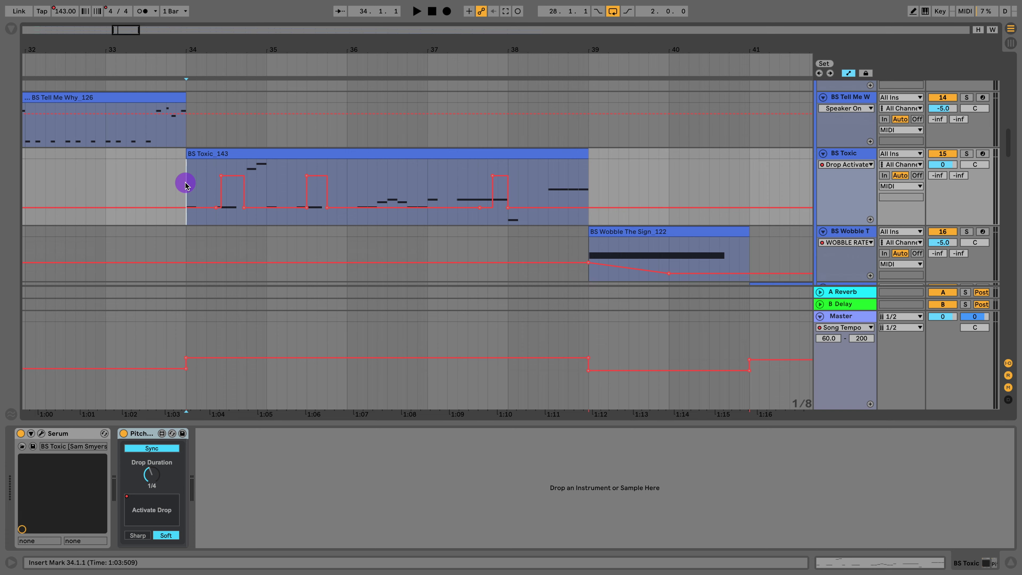
key("space")
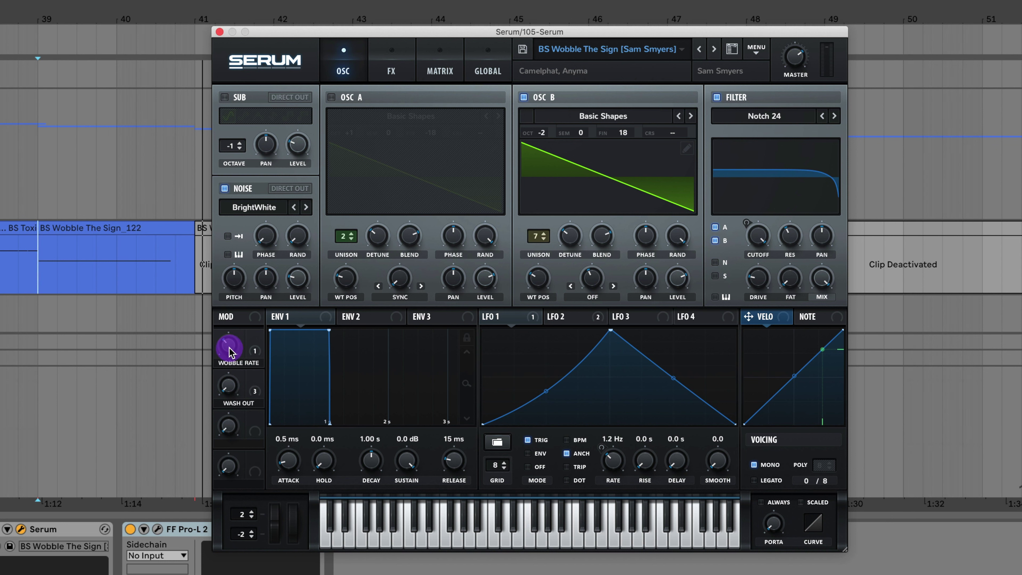
Play BS Wobble The Sign with Wobble Rate at 33%, then load BS Wub Down Under.
key("space")
left_click_drag(233, 349, 237, 407)
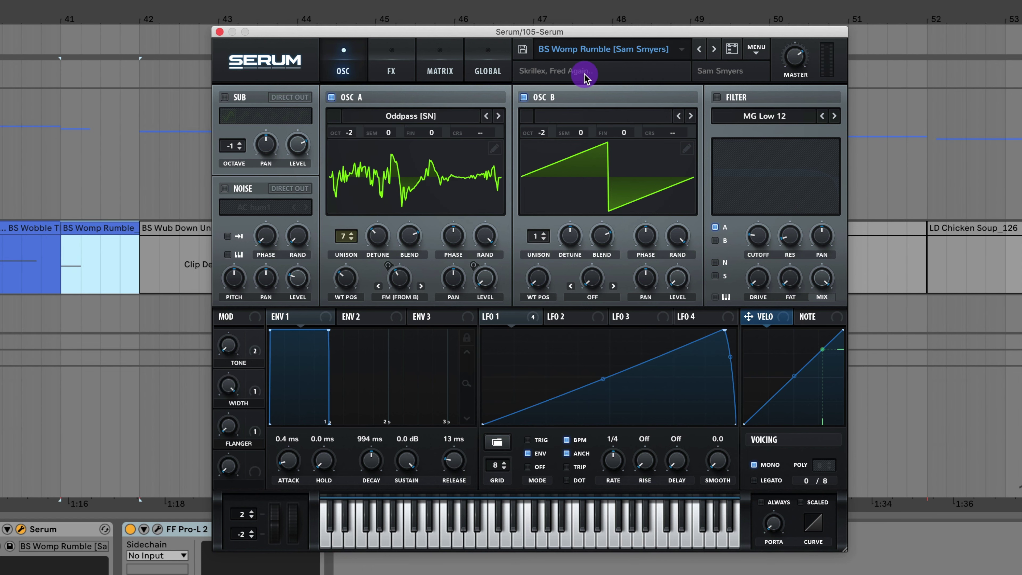
left_click(714, 50)
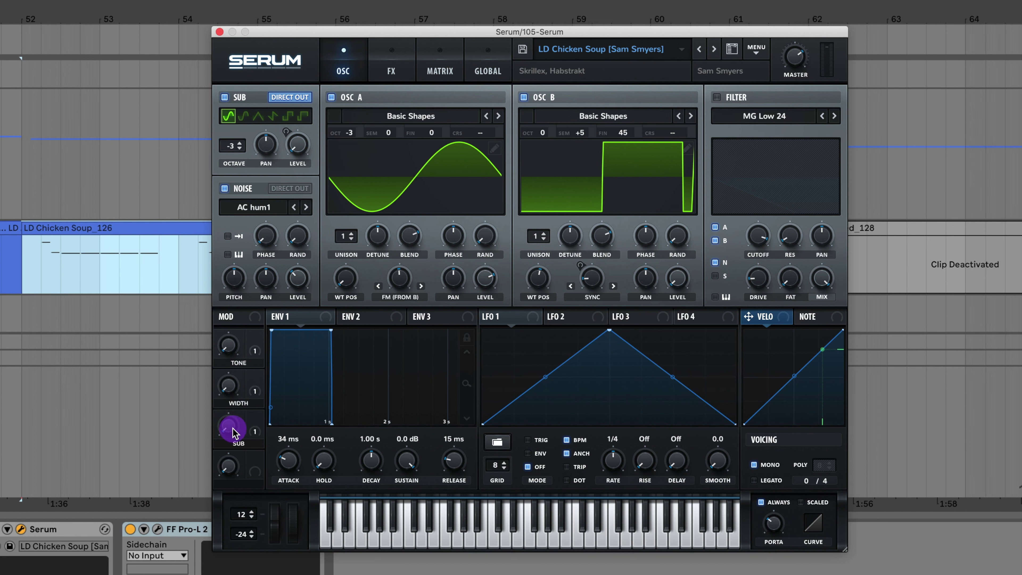
Replay the LD Gimme Gimme Gimme clip from its start, then load LD In the Yuma.
left_click(258, 250)
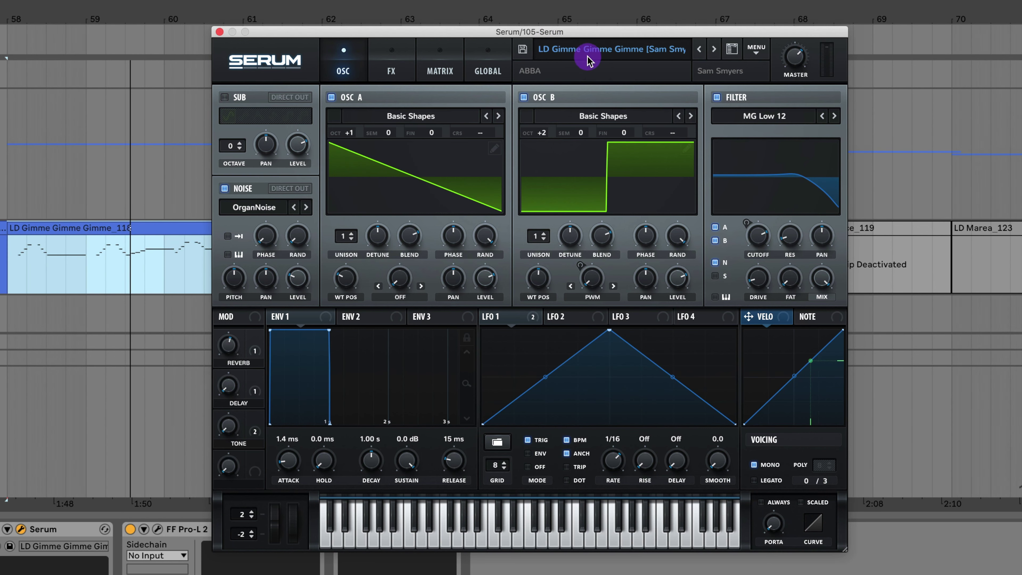
key("space")
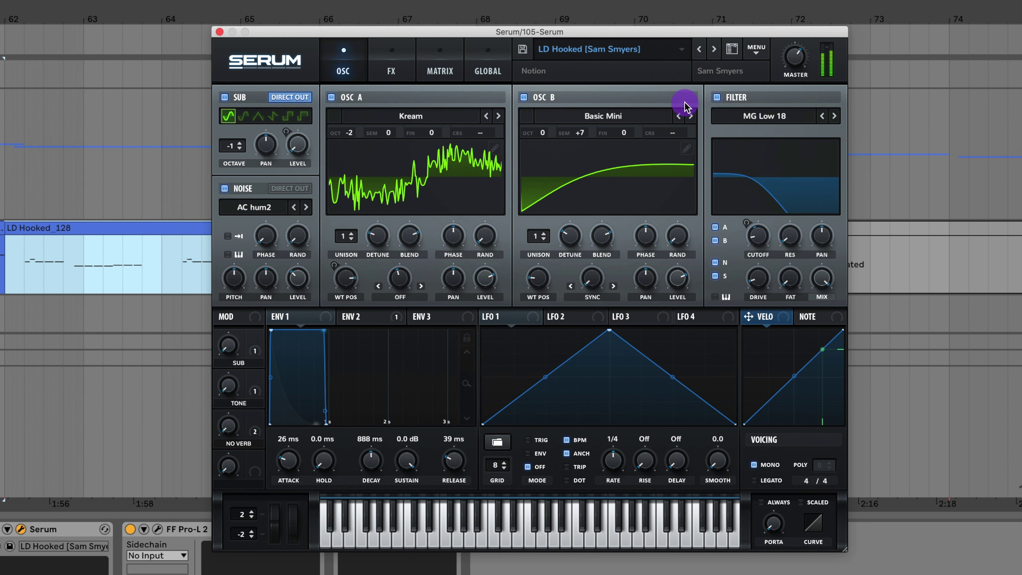
left_click(714, 49)
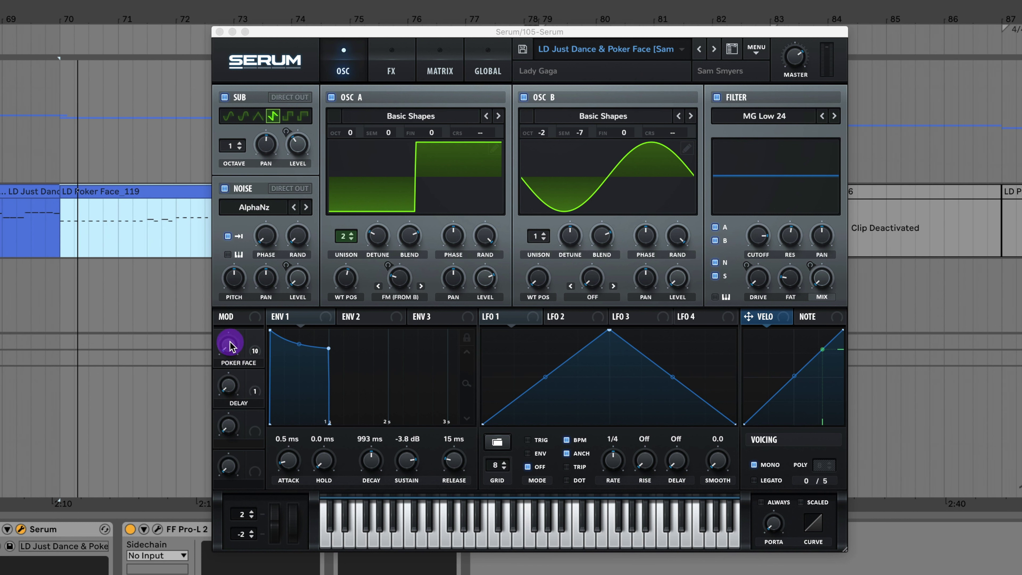
Try the Poker Face macro at about 68%, then reset it to its default.
left_click(229, 352)
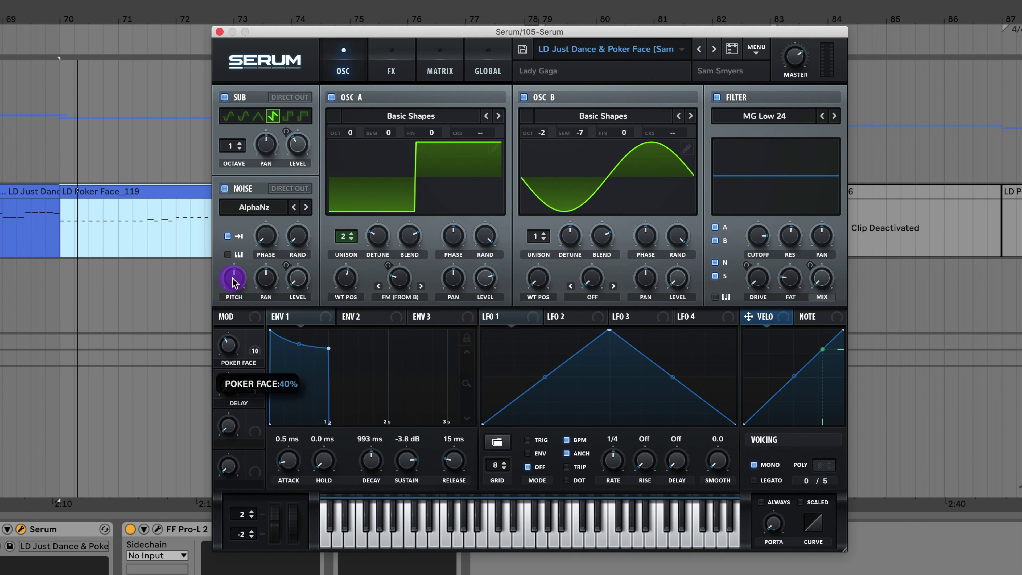
left_click_drag(251, 216, 255, 198)
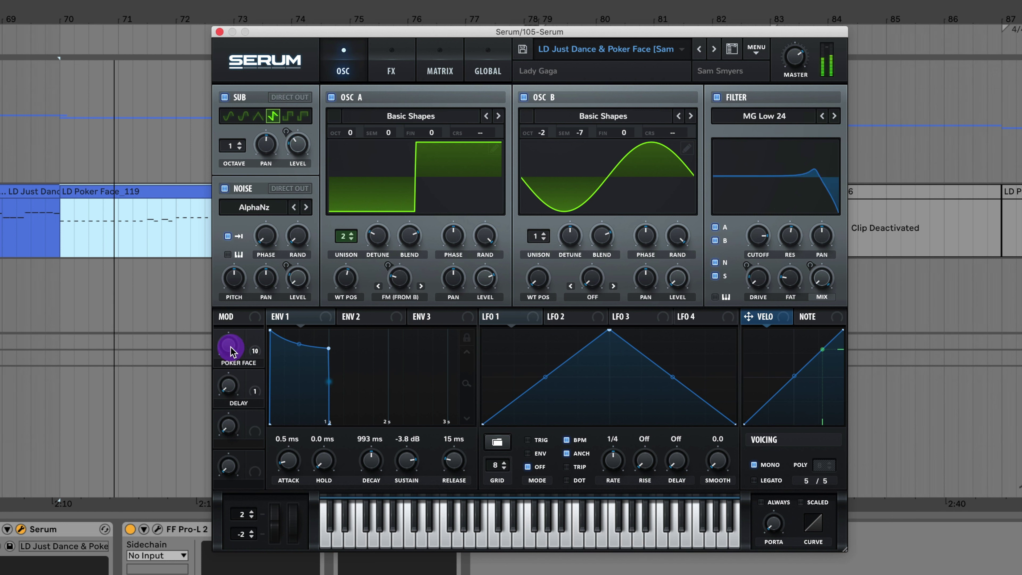
left_click_drag(232, 351, 258, 305)
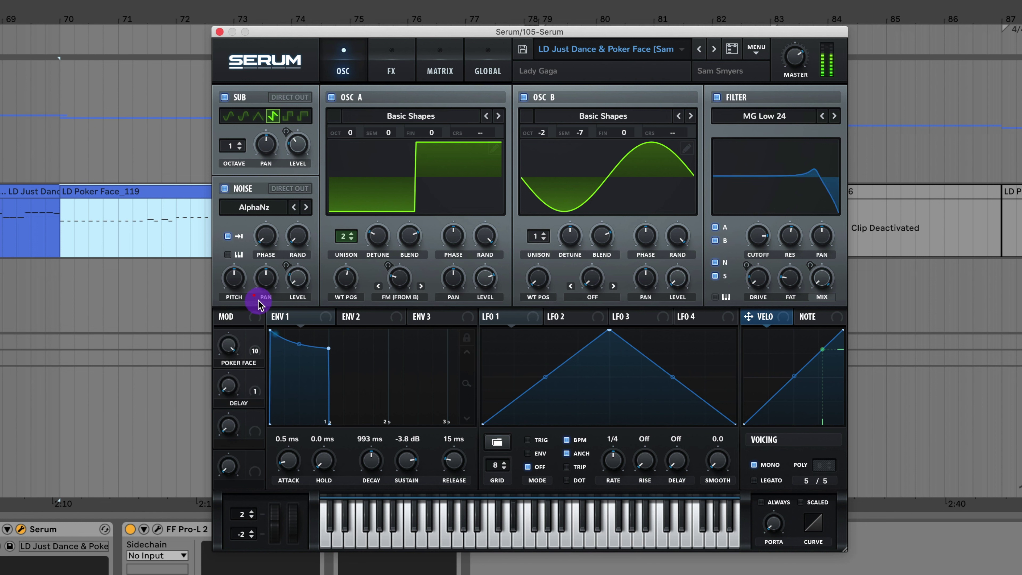
double_click(233, 341)
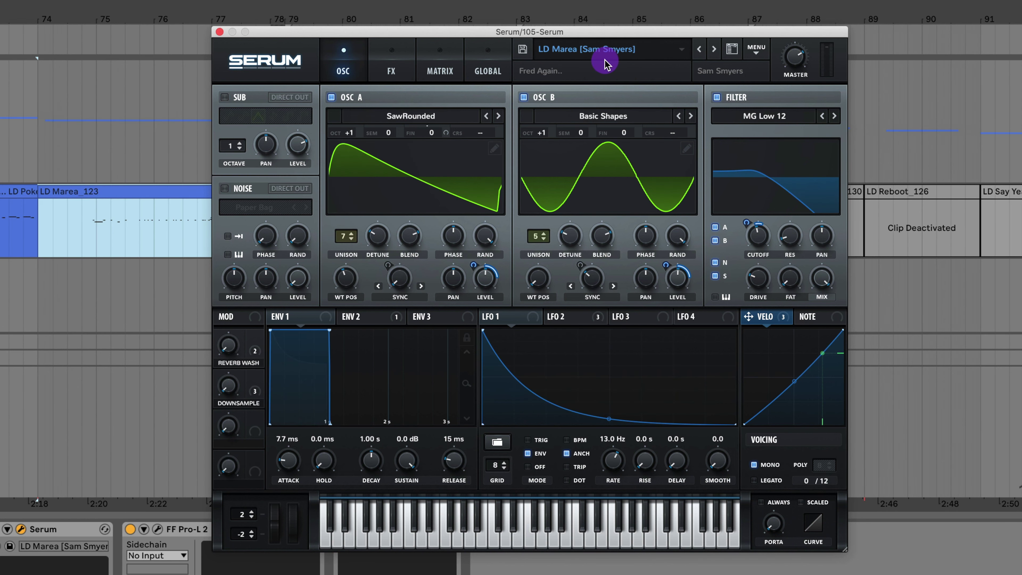
Play the current preset, load LD Once Again, then select and play the LD Outer Space clip.
key("space")
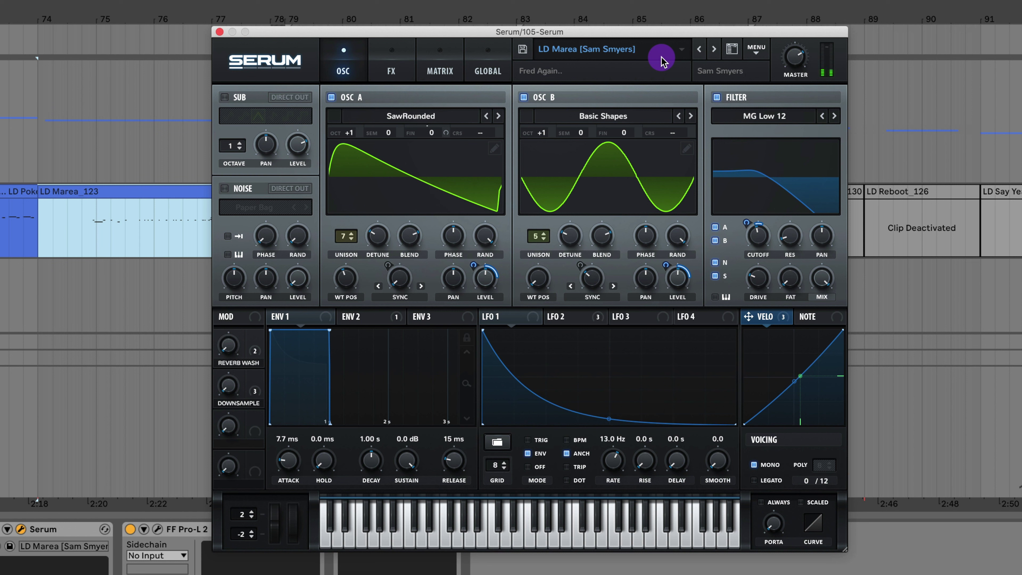
left_click(714, 49)
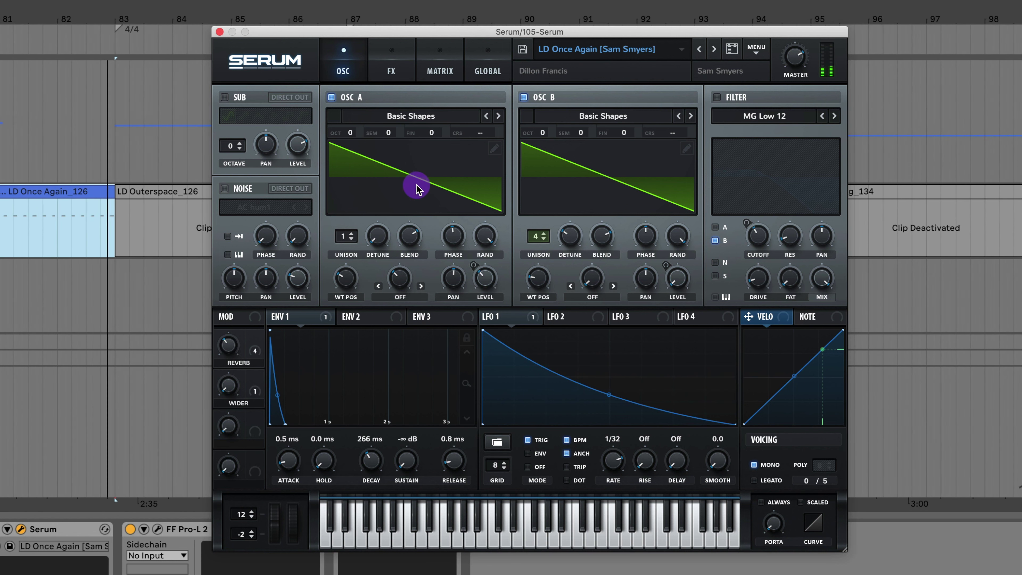
left_click(169, 194)
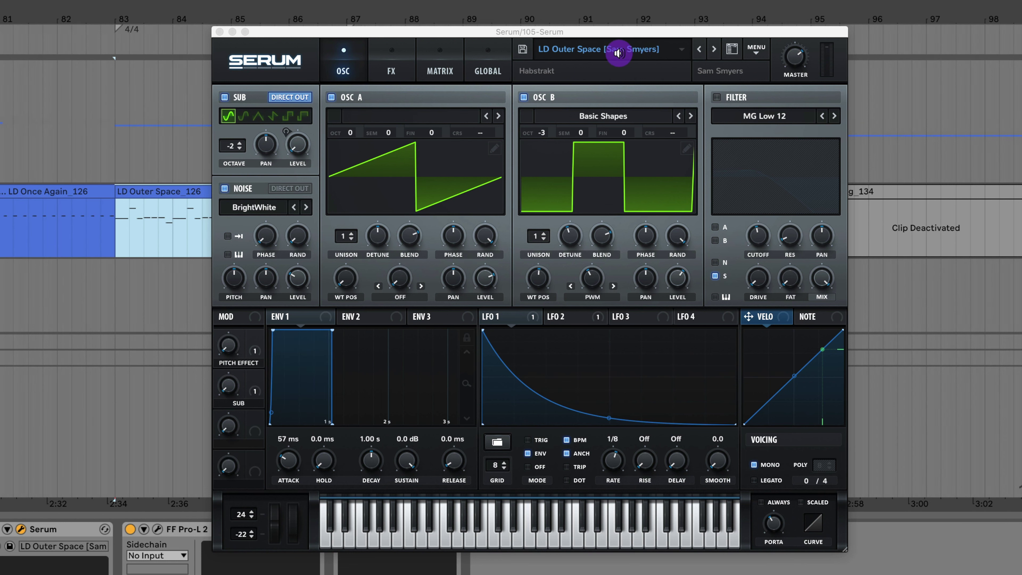
key("space")
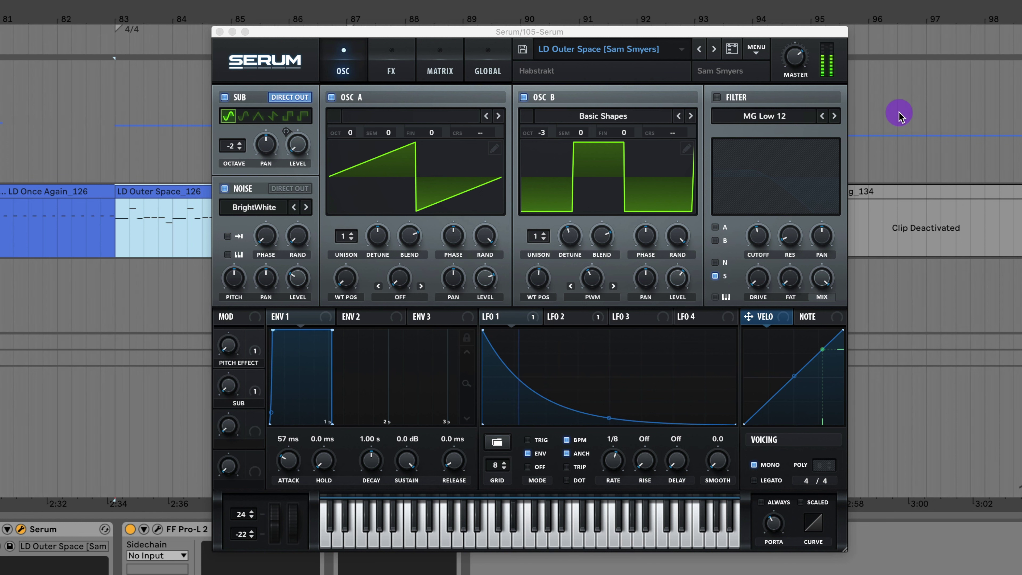
Sweep LD Outer Space's Pitch Effect macro, playing it at 100% then turning it to 0%.
left_click(228, 357)
left_click_drag(243, 255, 256, 230)
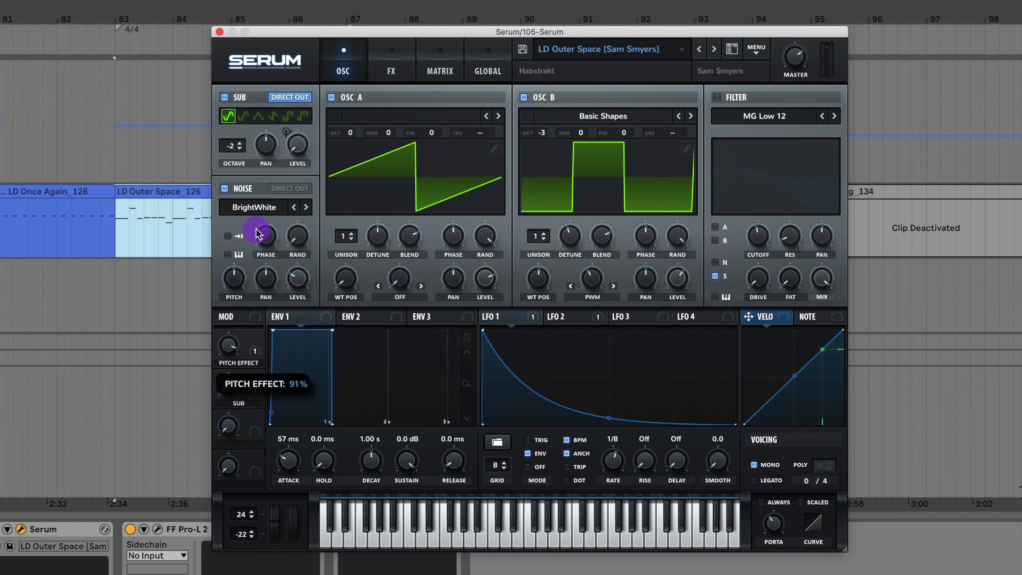
left_click_drag(244, 380, 230, 318)
left_click(233, 354)
key("space")
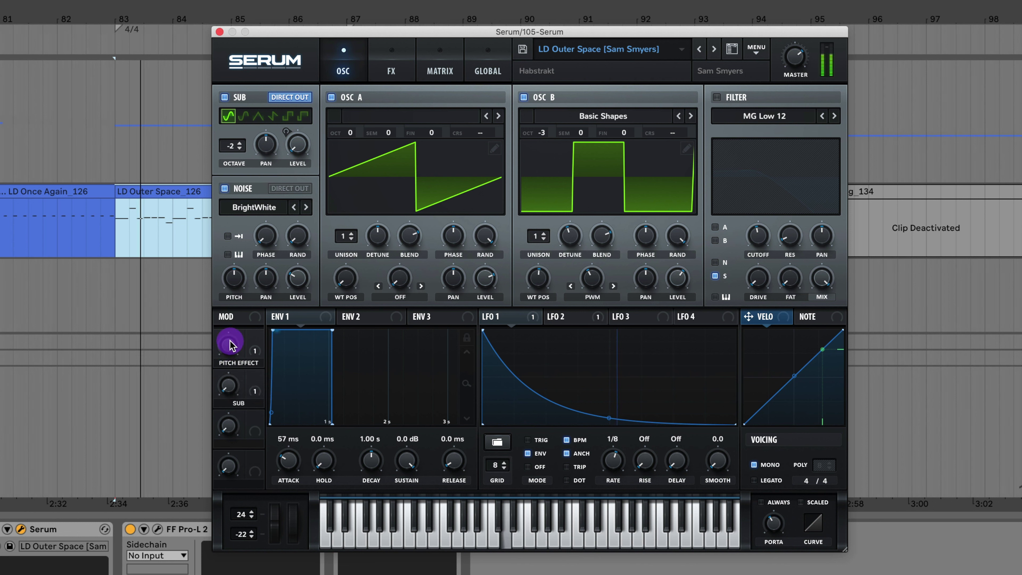
left_click_drag(227, 354, 280, 204)
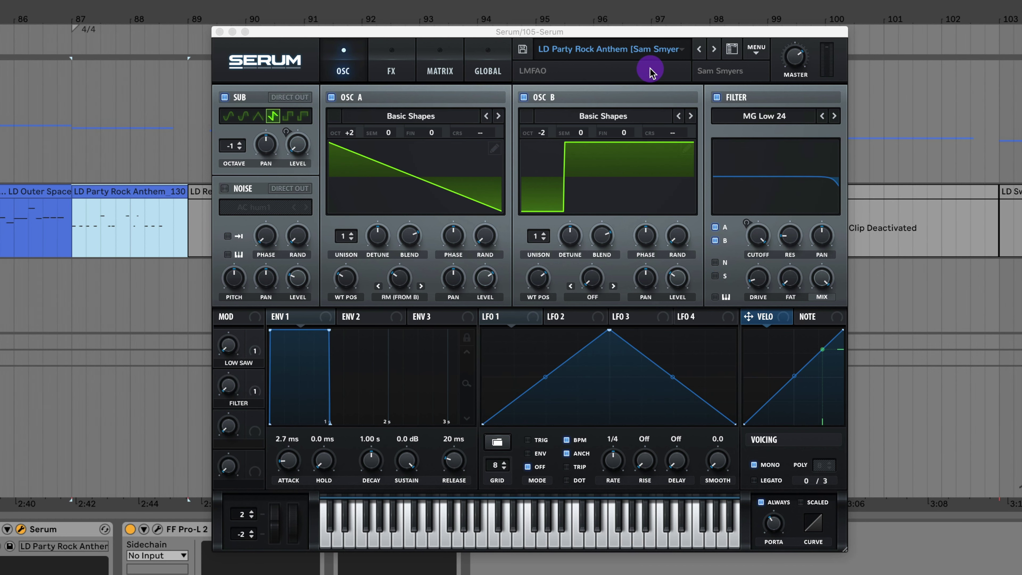
Play LD Party Rock Anthem, then play from inside the LD Reboot and LD Say Yeah clips.
key("space")
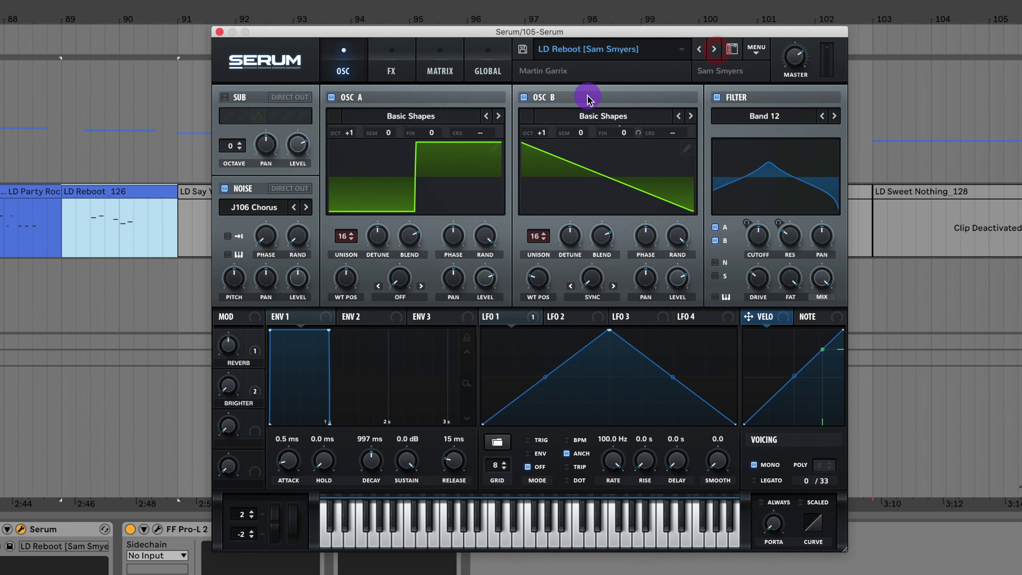
left_click(91, 238)
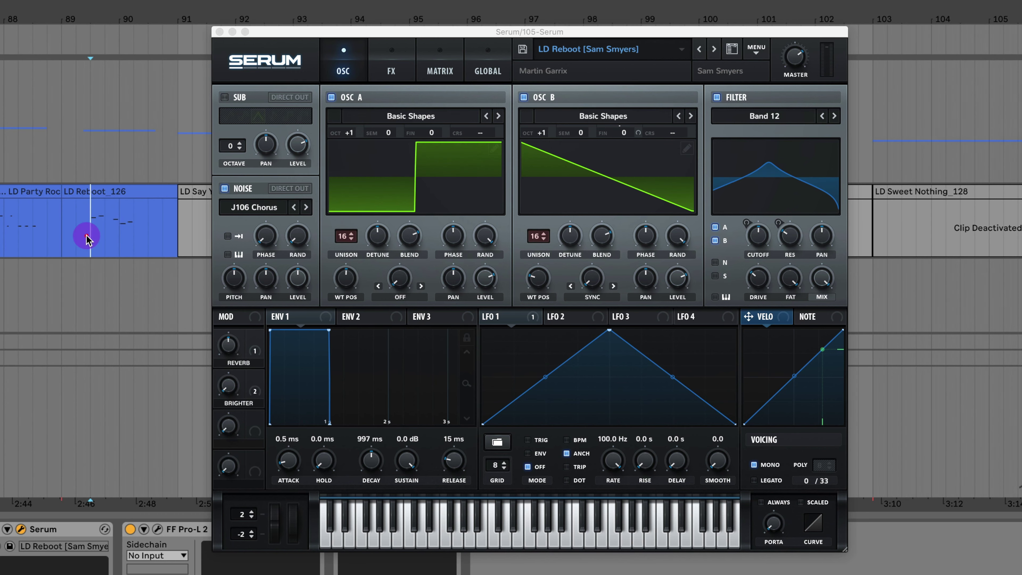
key("space")
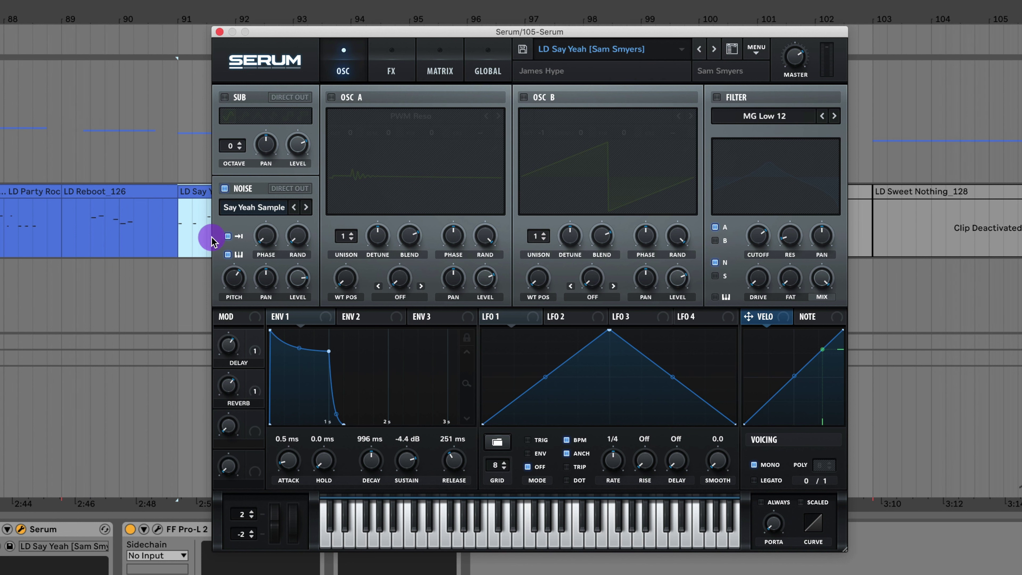
left_click(179, 239)
key("space")
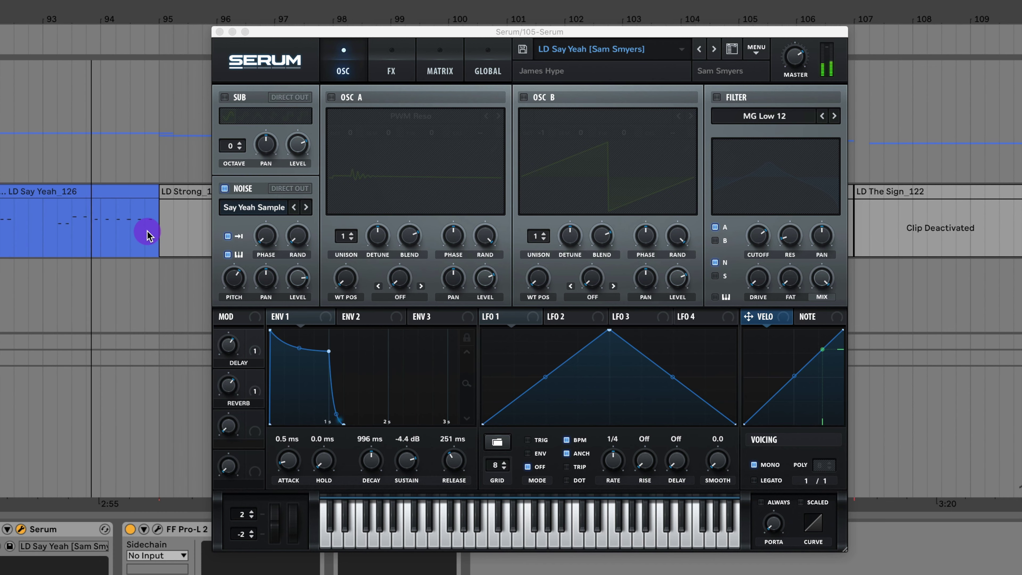
Load LD Strong from its clip and sweep its Filter macro up, then back down low.
left_click(172, 192)
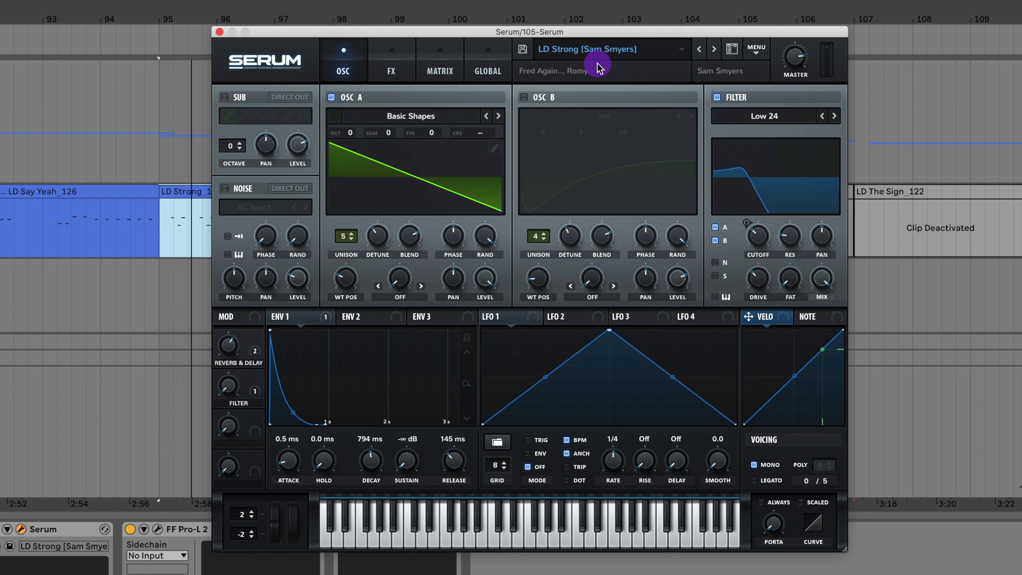
left_click(159, 235)
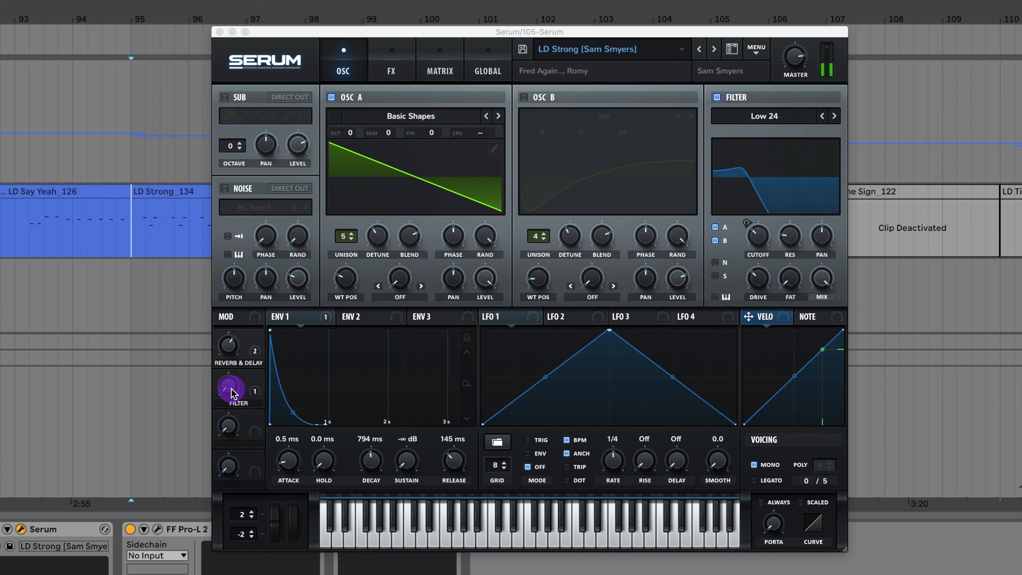
left_click_drag(231, 392, 250, 303)
left_click_drag(249, 364, 248, 470)
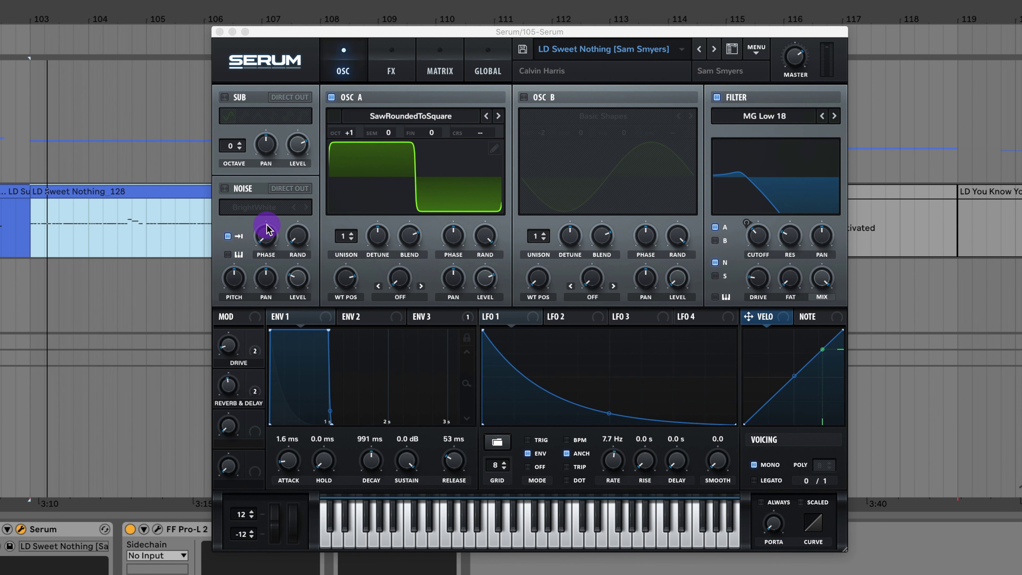
Select the LD Sweet Nothing_128 clip and play it to hear the preset.
left_click(29, 227)
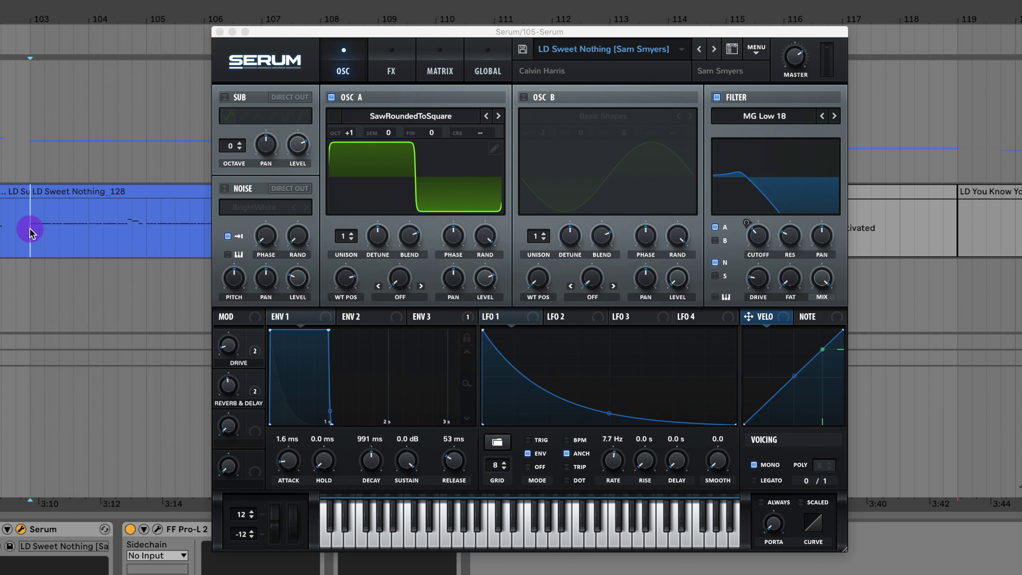
key("space")
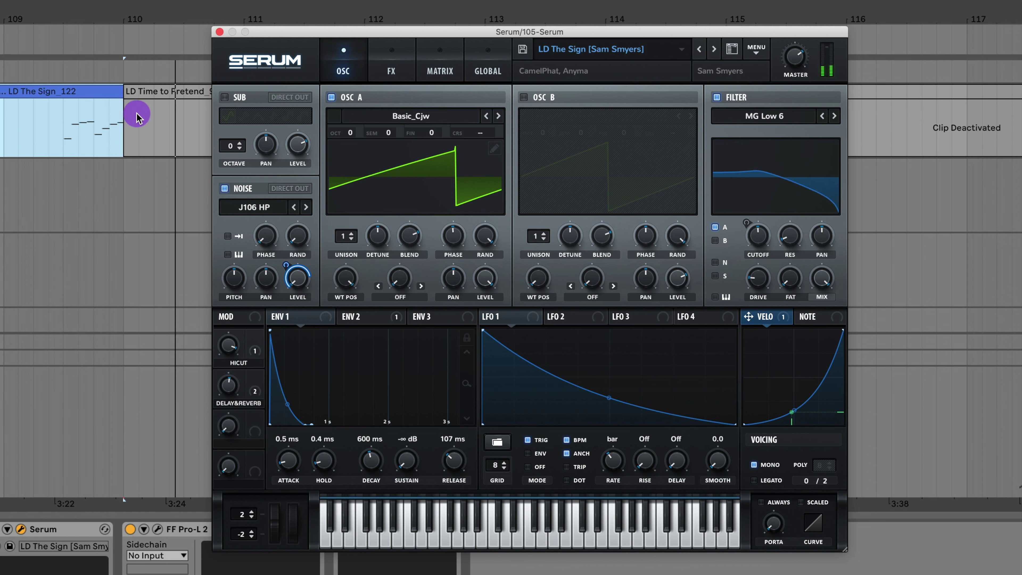
Audition LD Time to Pretend and LD What's the Move, then advance to LD You Know You Like It.
left_click(714, 49)
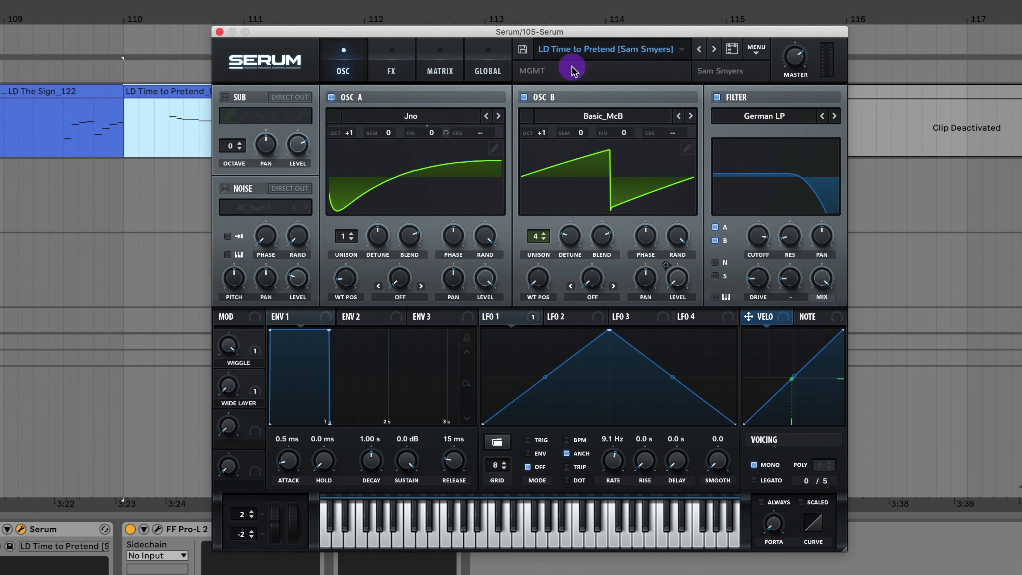
left_click(155, 142)
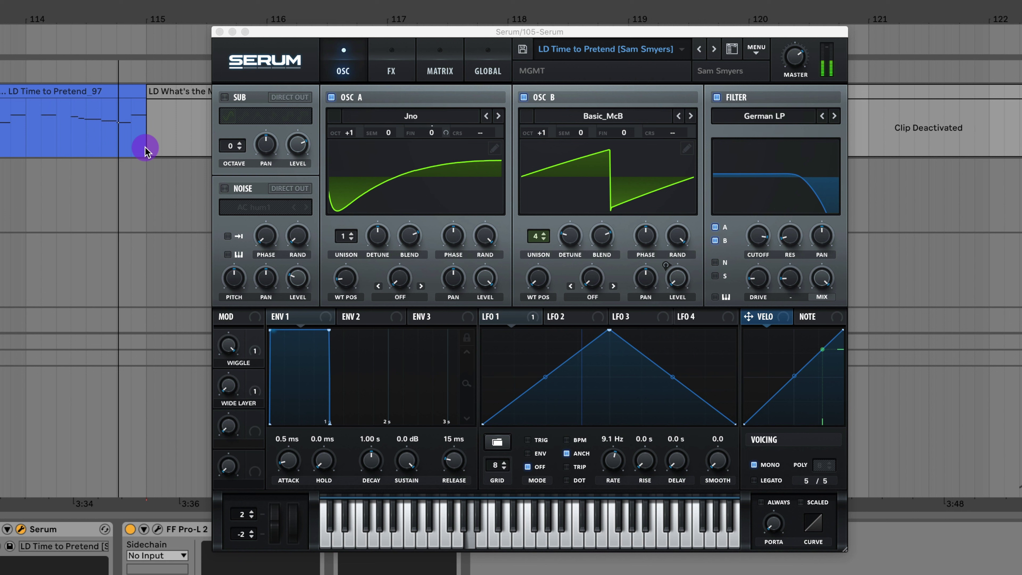
left_click(163, 88)
left_click(541, 85)
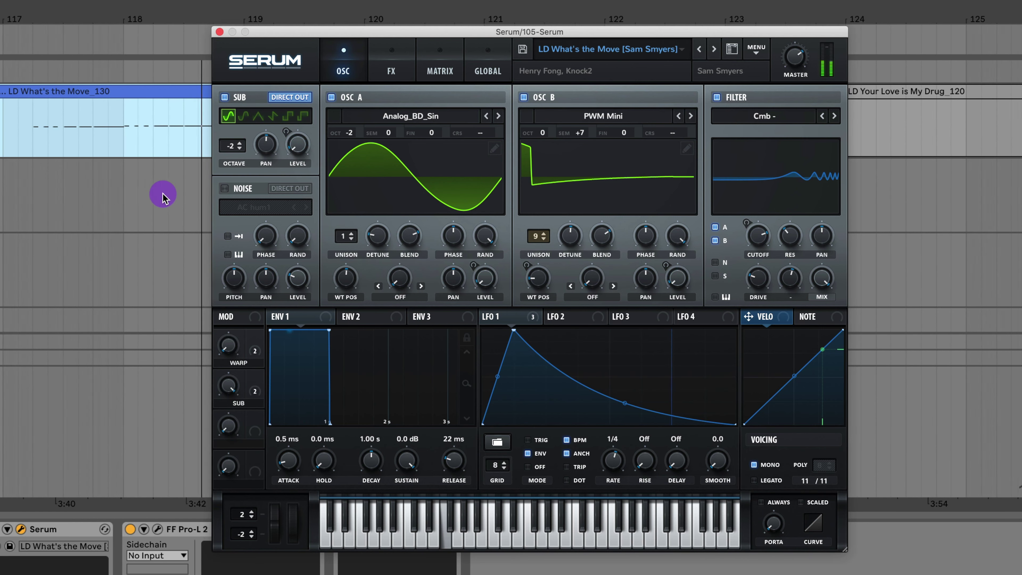
left_click(714, 50)
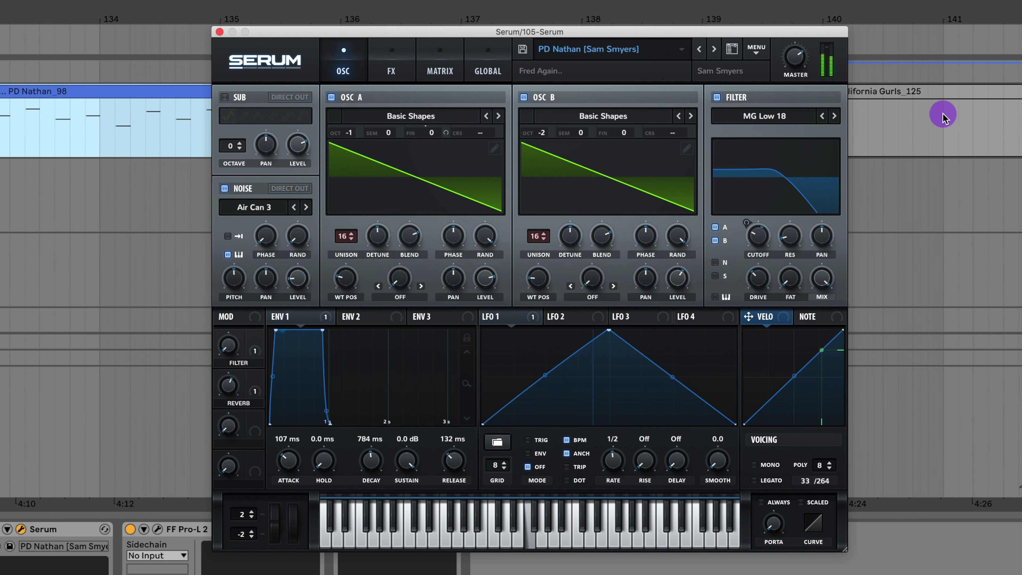
Play the SY BOTA clip, then step through SY California Gurls and SY Dance in the Dark presets.
left_click(713, 48)
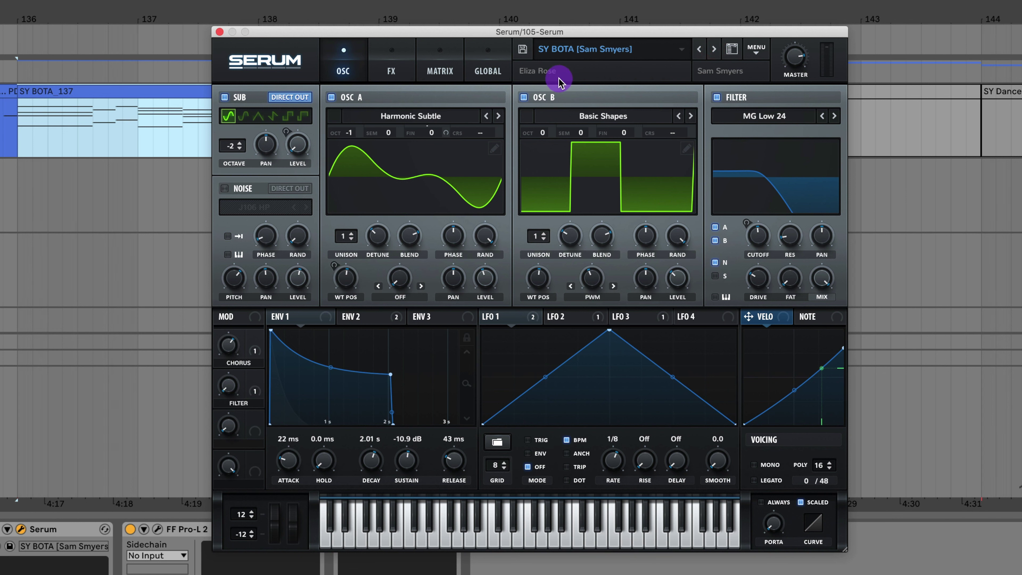
key("space")
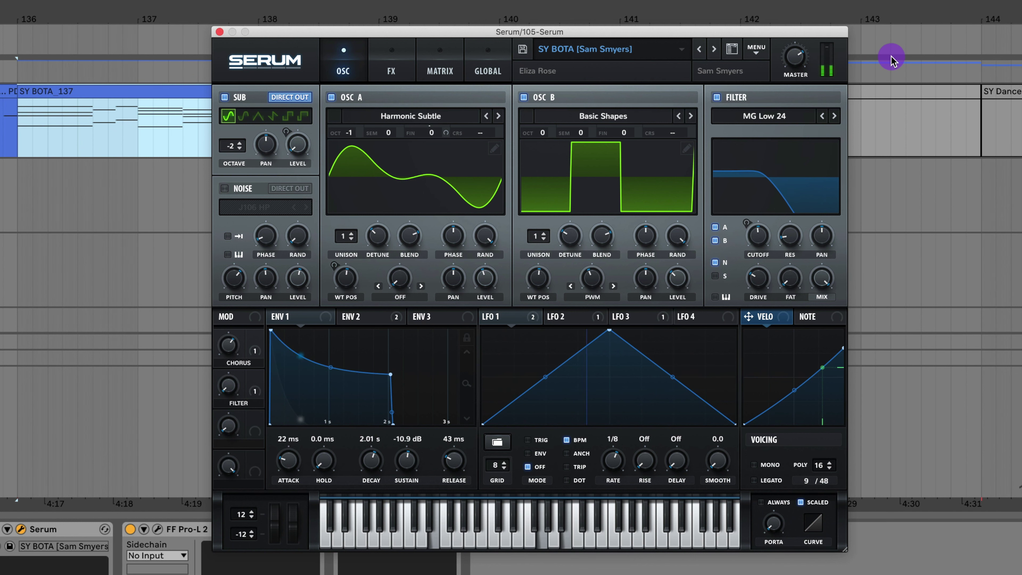
left_click(699, 48)
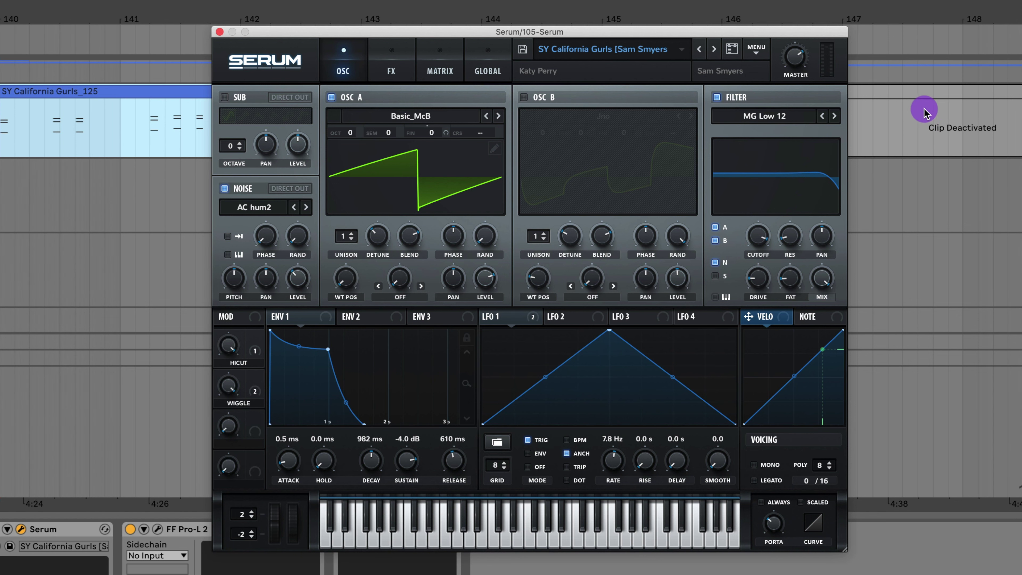
left_click(714, 49)
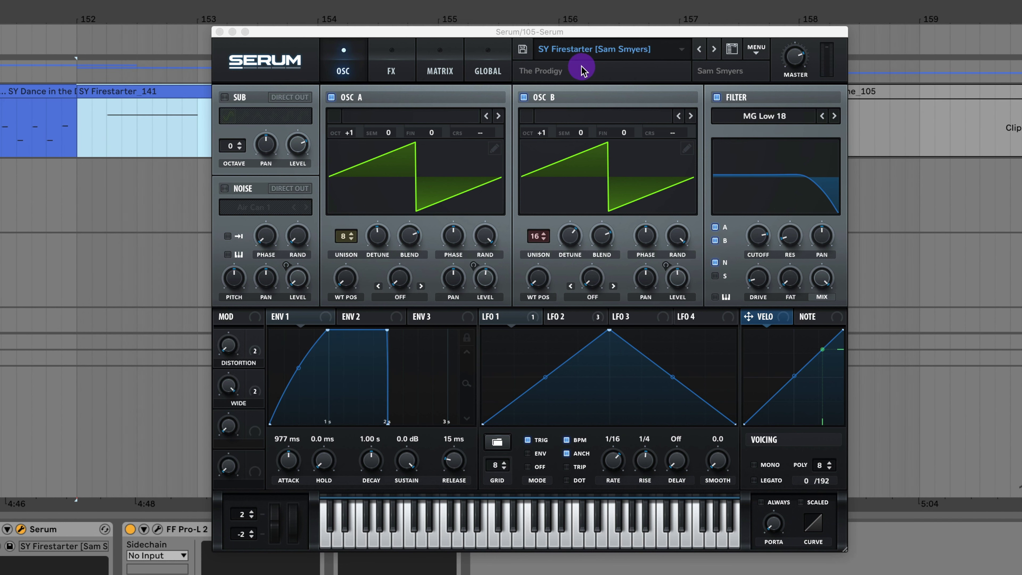
Play SY Firestarter from a set position, switch to SY LoveGame, then play SY Pursuit of Happiness.
left_click(99, 126)
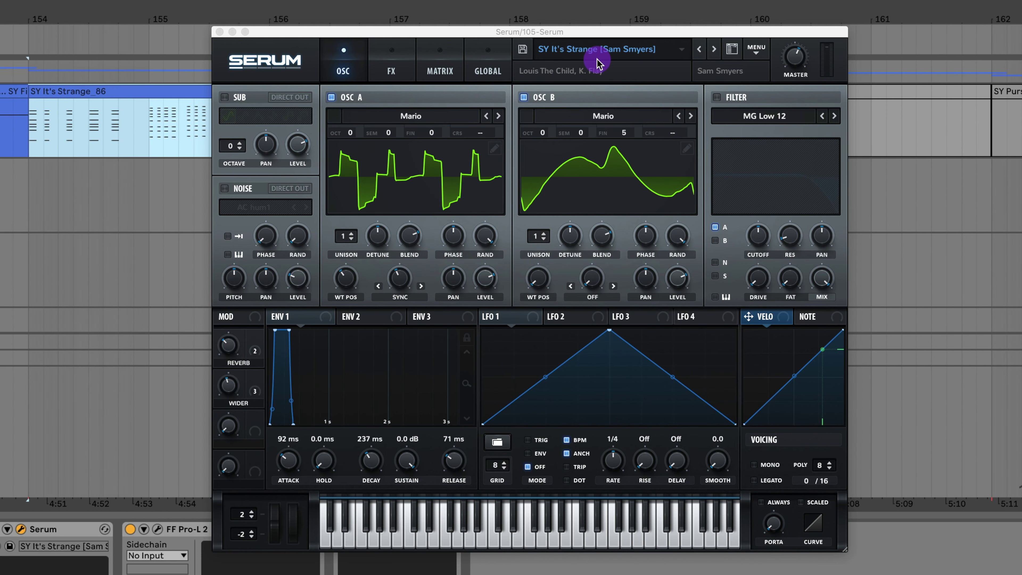
key("space")
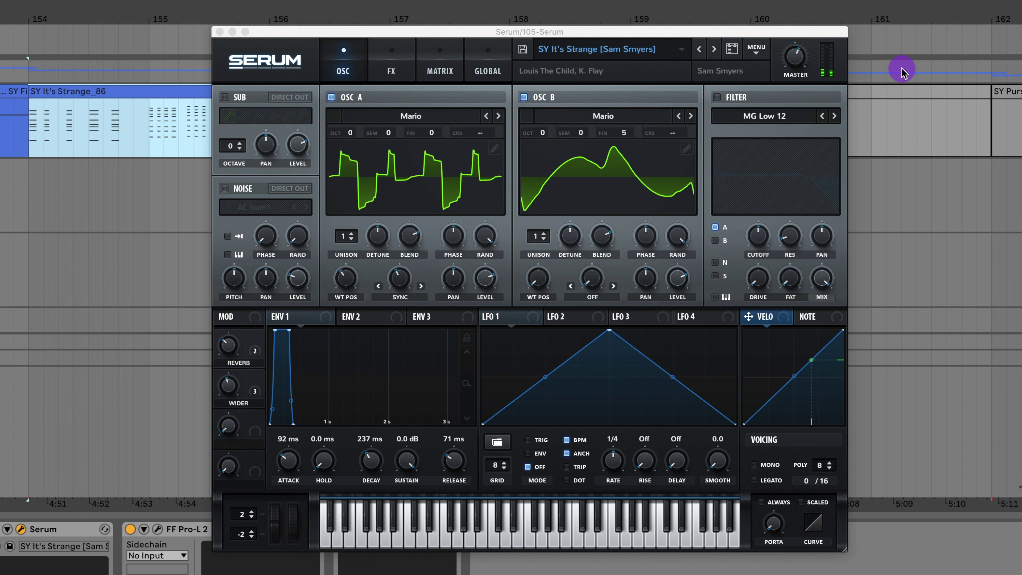
left_click(916, 84)
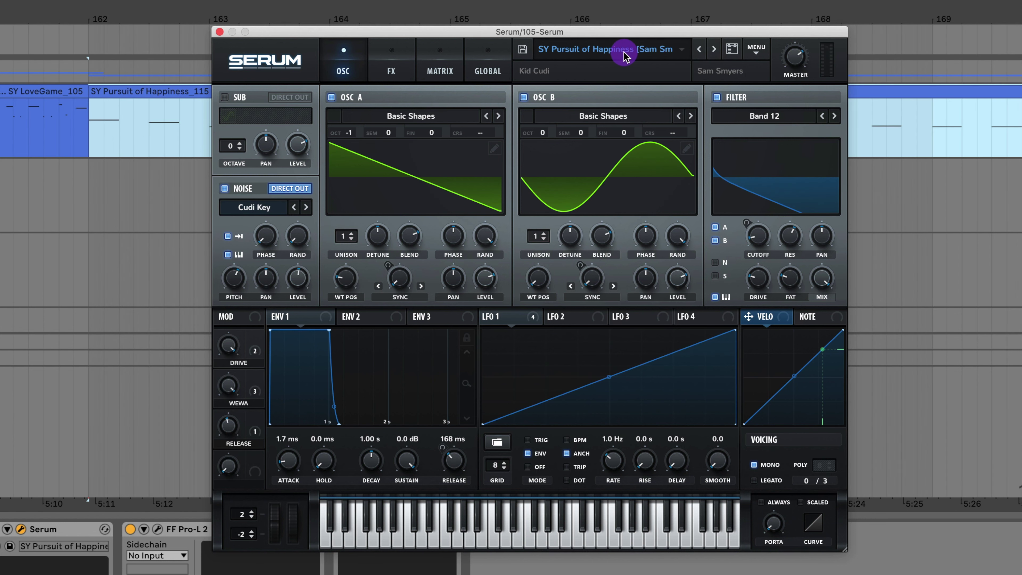
key("space")
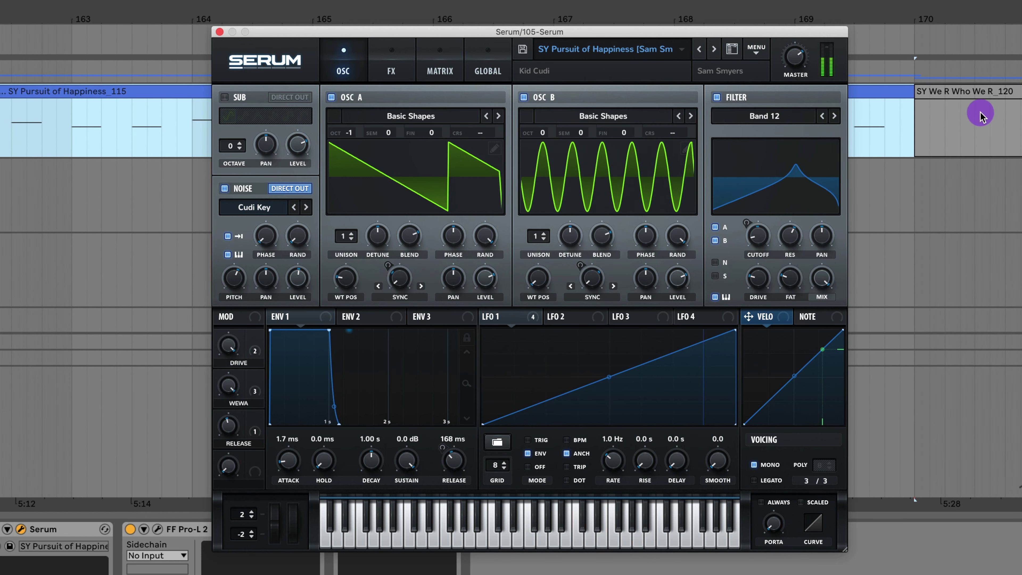
key("0")
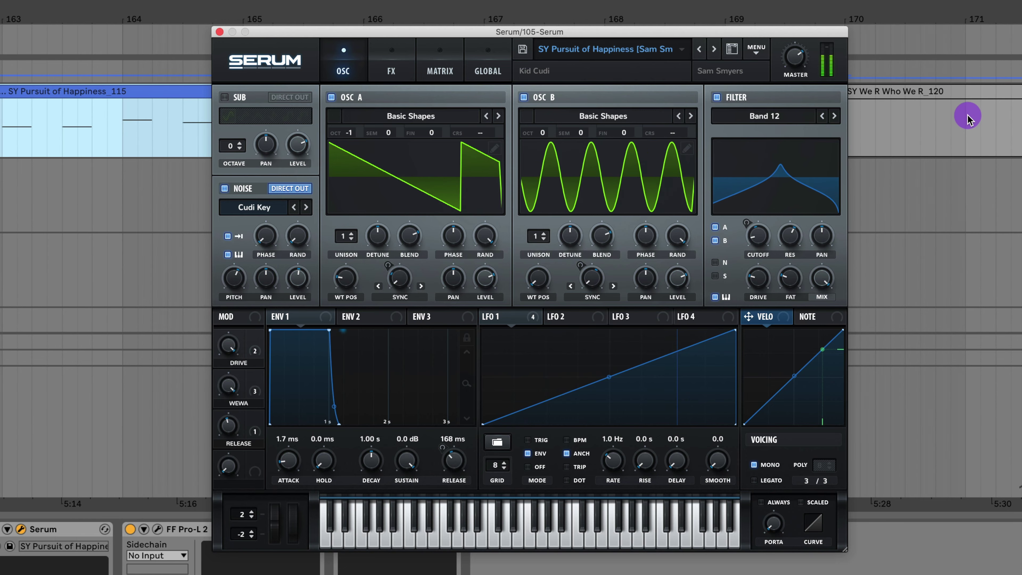